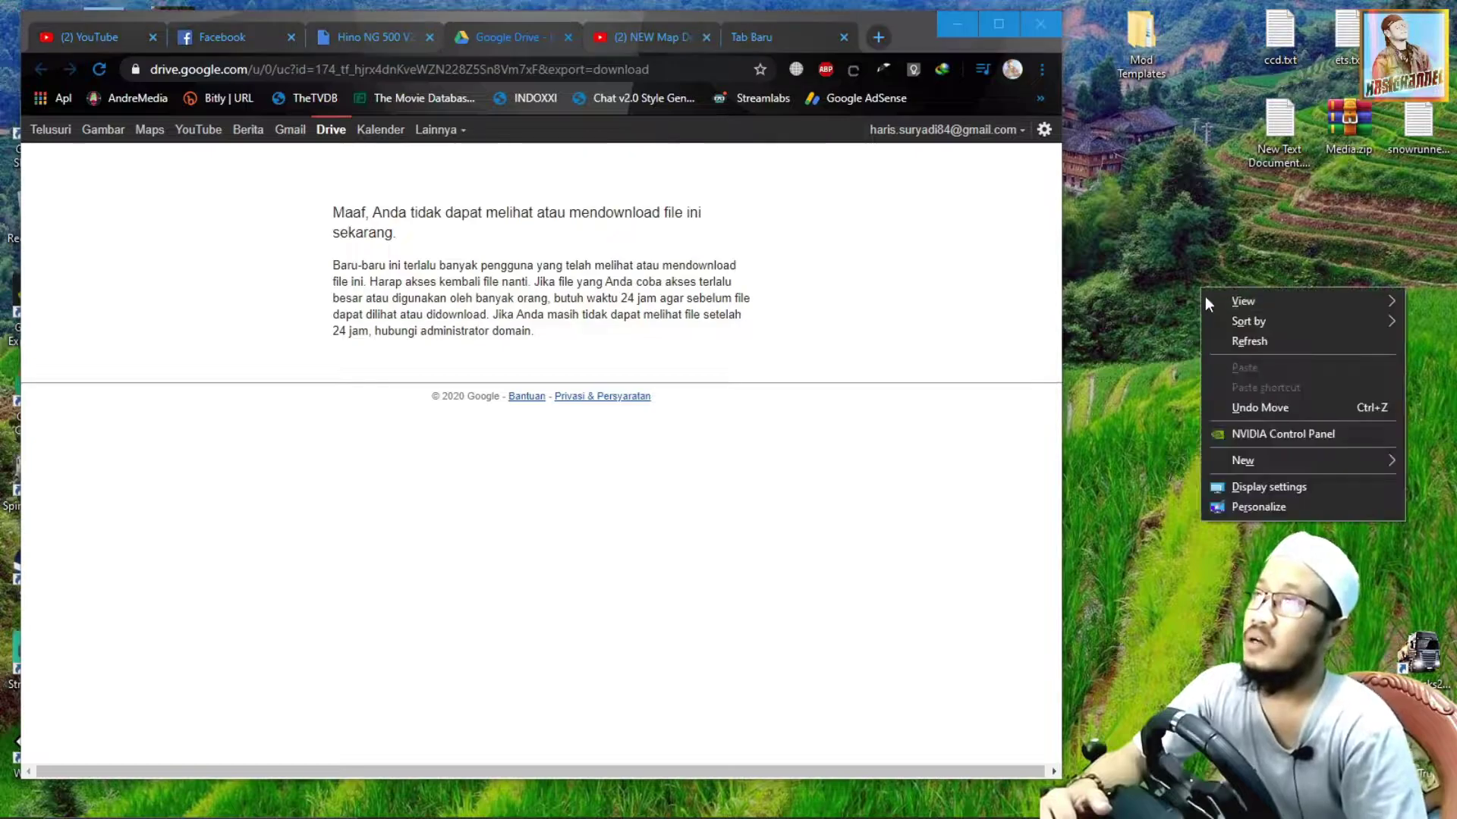
# Step: Compare the Hino NG 500 V2.rar file page with the blocked download page in the neighbouring tab
pyautogui.click(1229, 341)
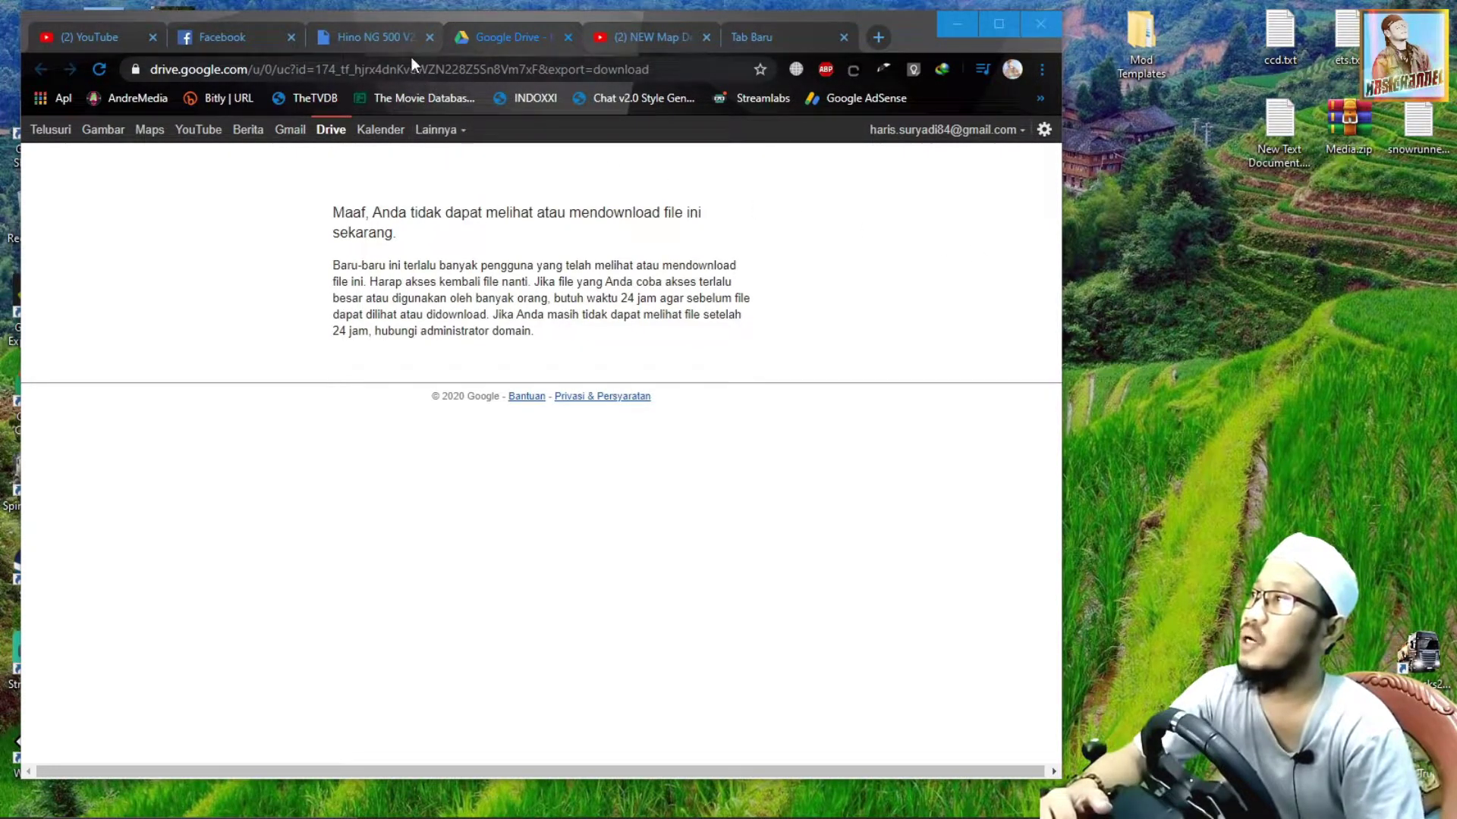
pyautogui.click(501, 35)
pyautogui.click(376, 35)
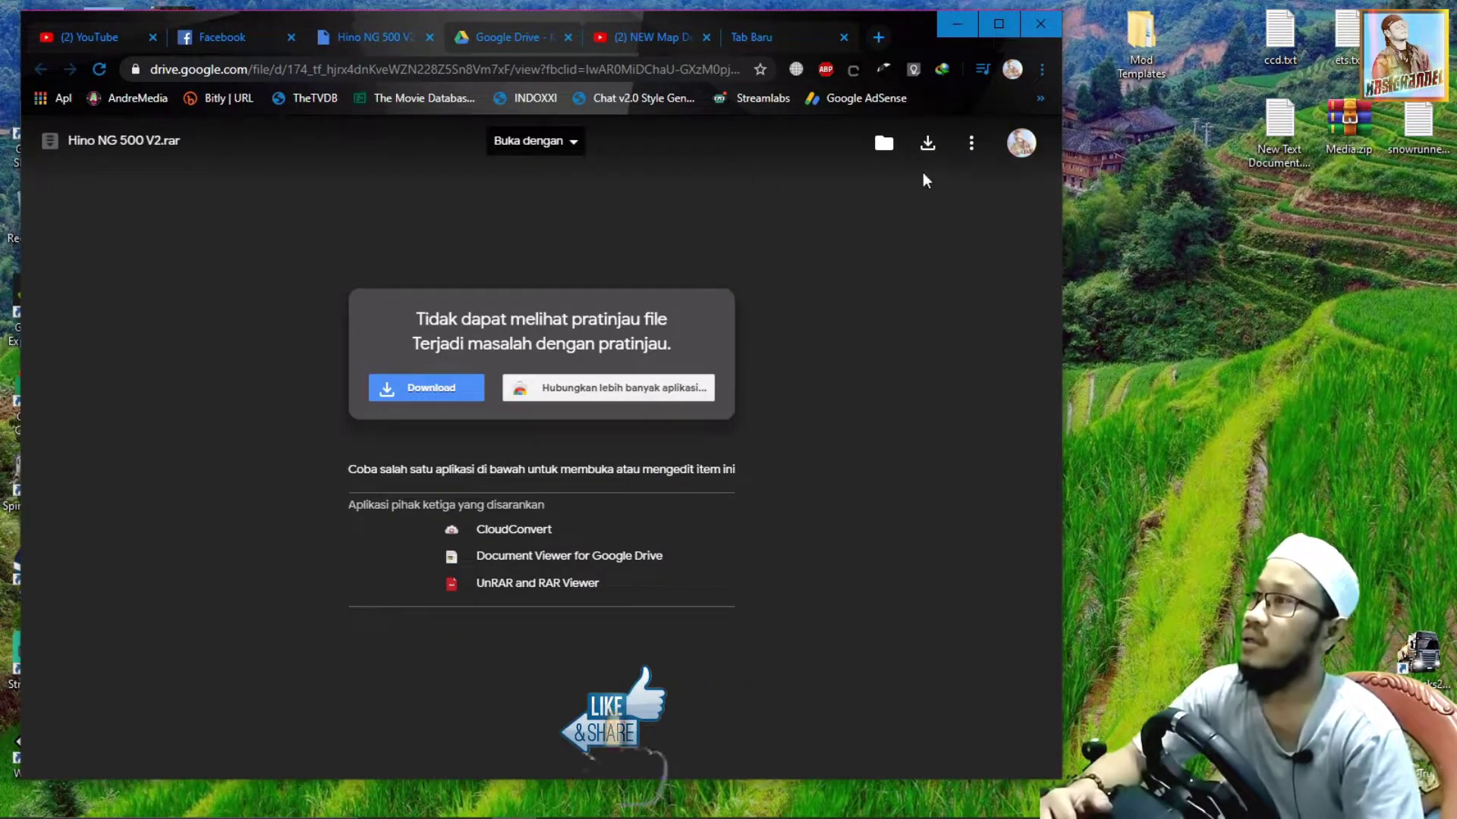
pyautogui.click(502, 35)
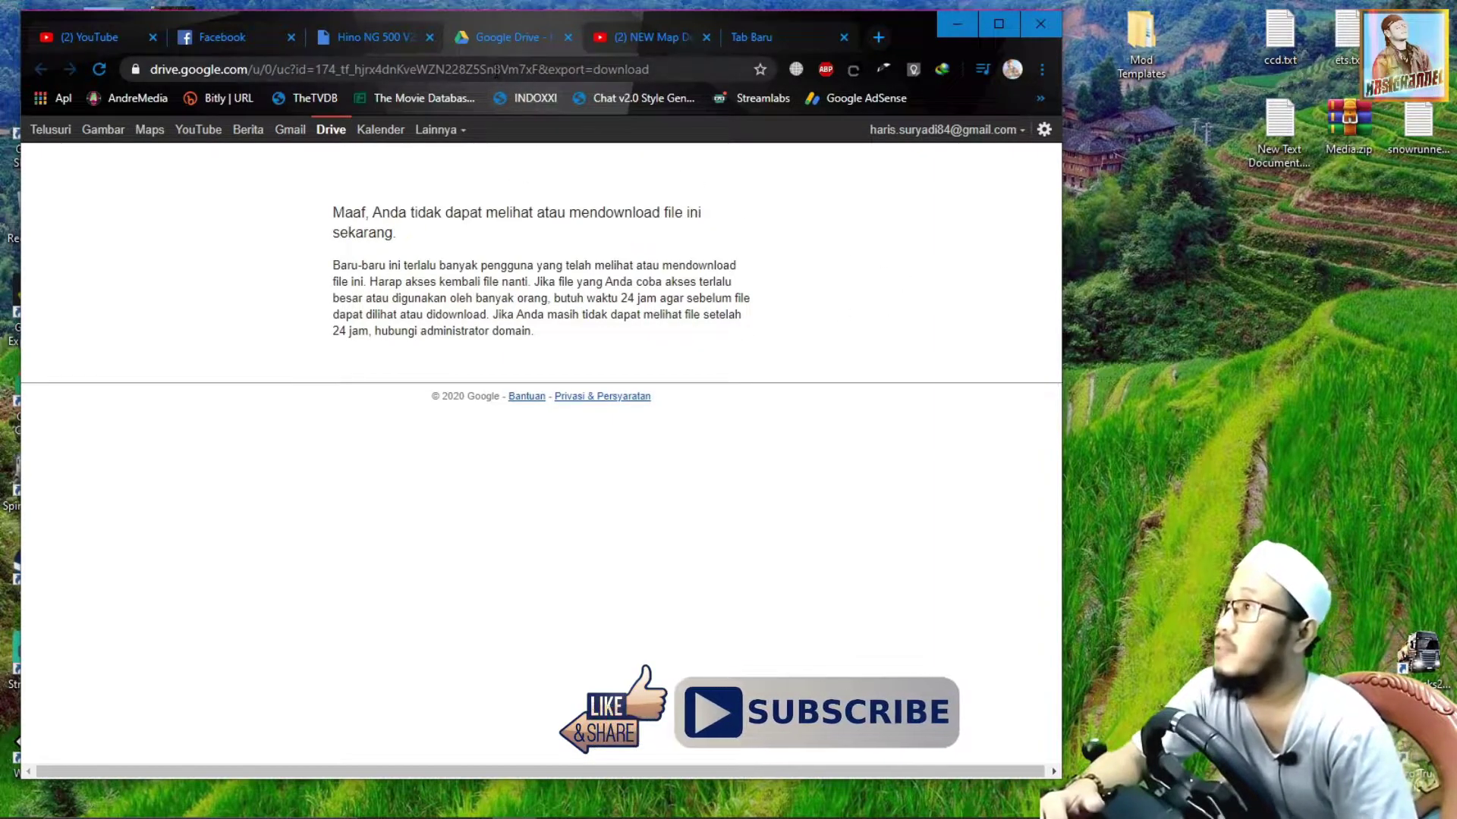
# Step: Replace "uc" with "open" in the web address of the blocked download page
pyautogui.click(496, 71)
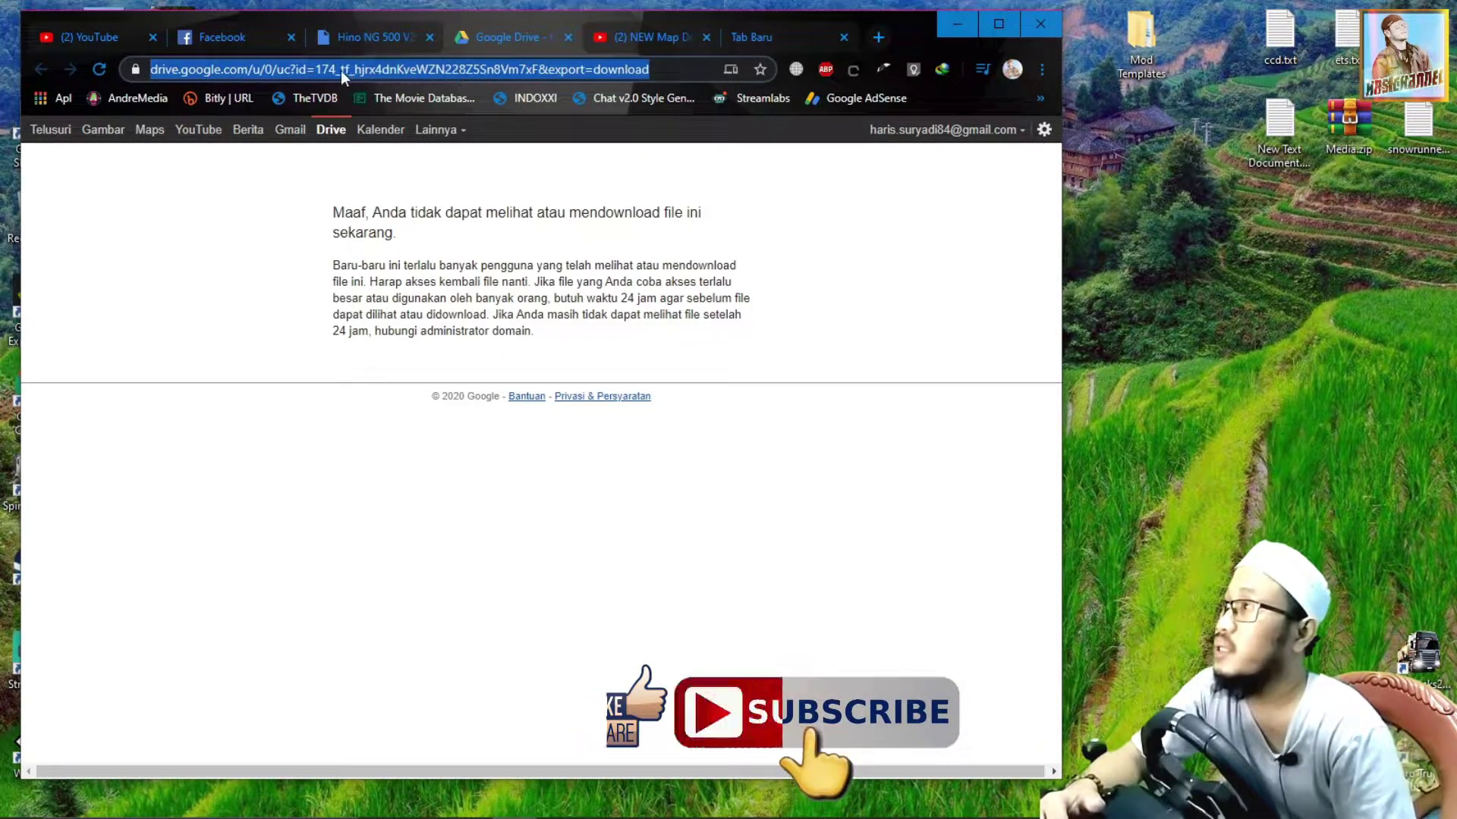
pyautogui.click(291, 70)
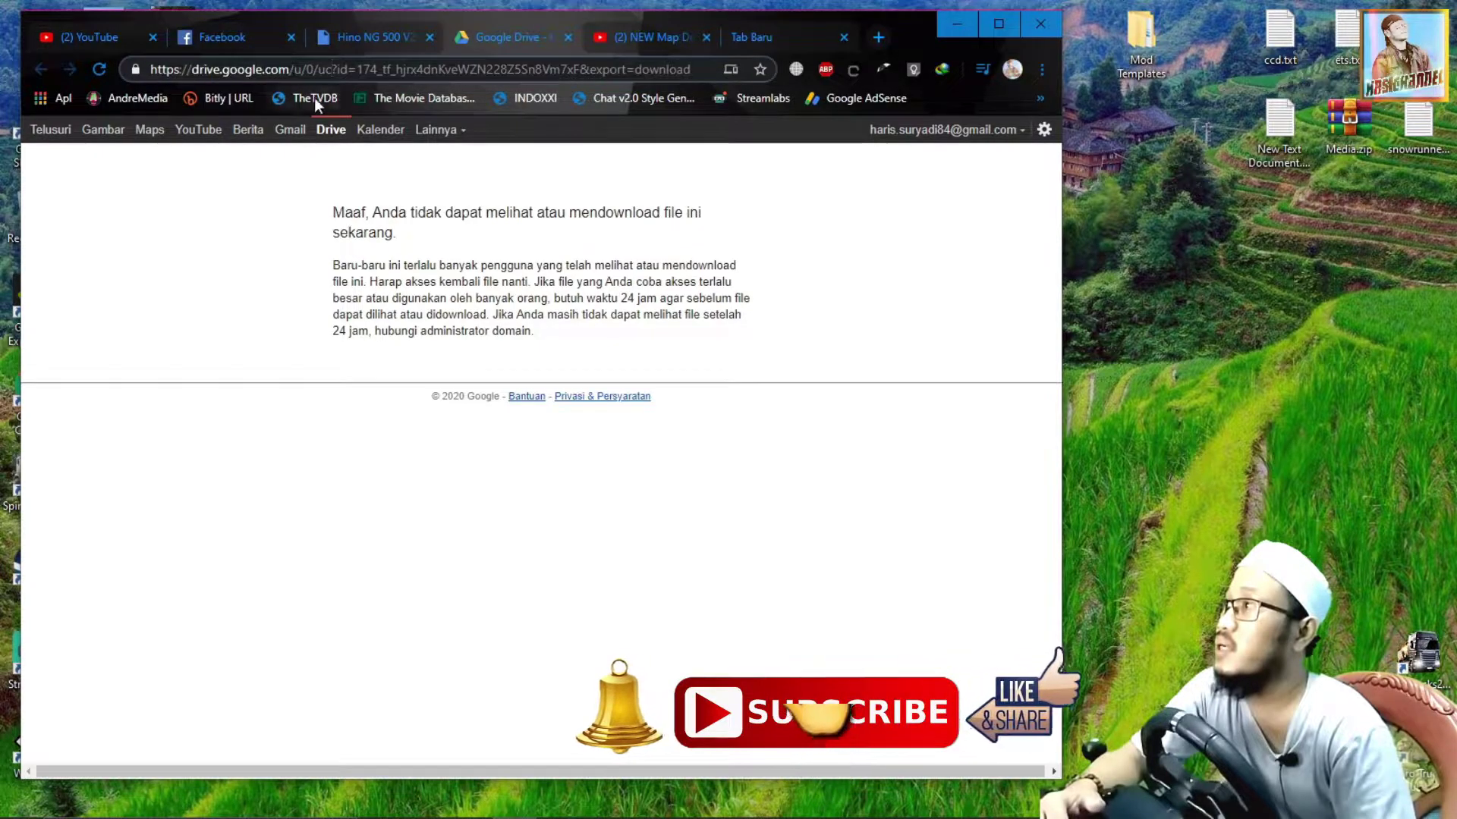
pyautogui.doubleClick(326, 69)
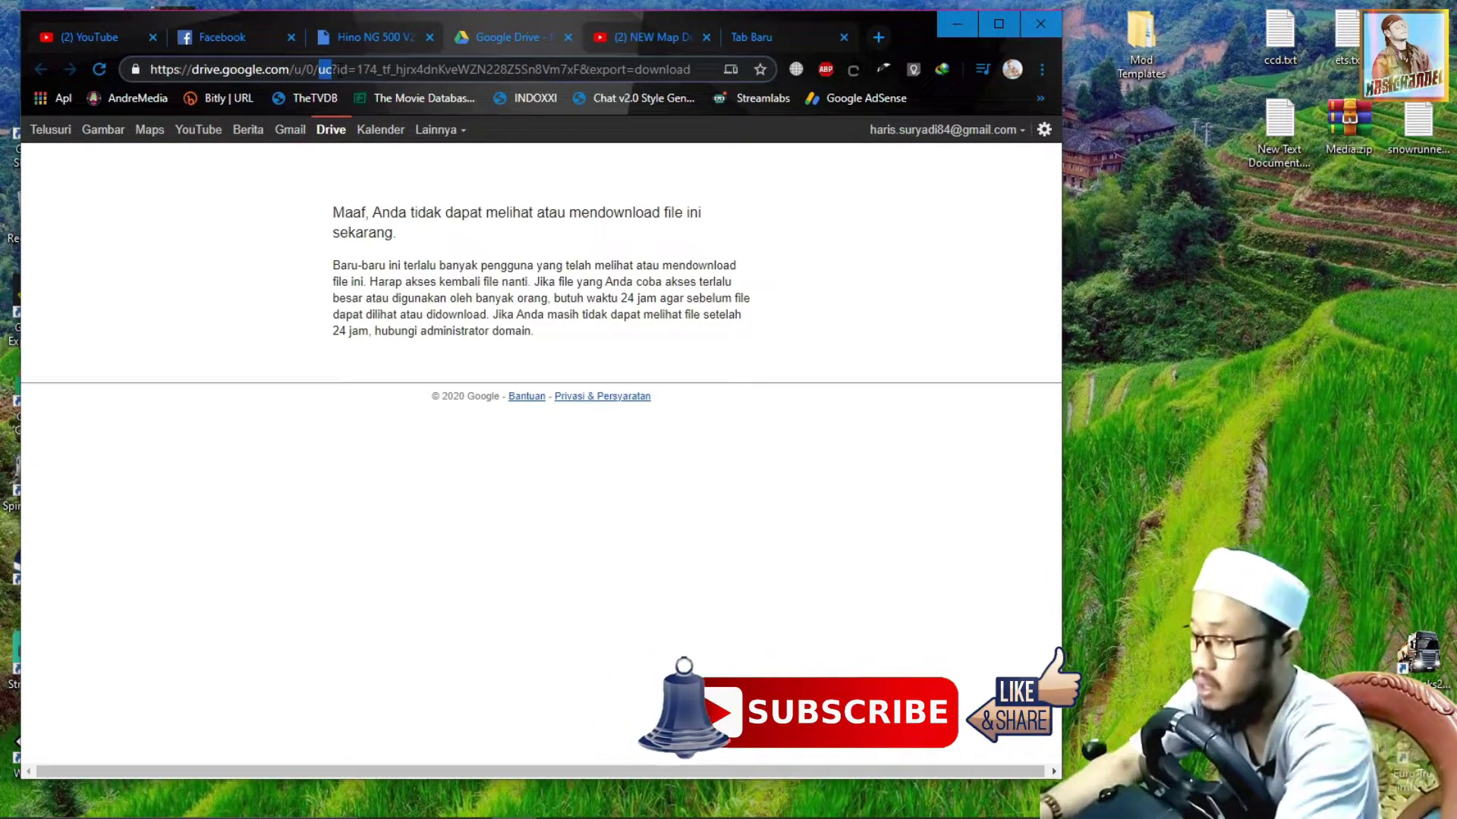
pyautogui.write('ope')
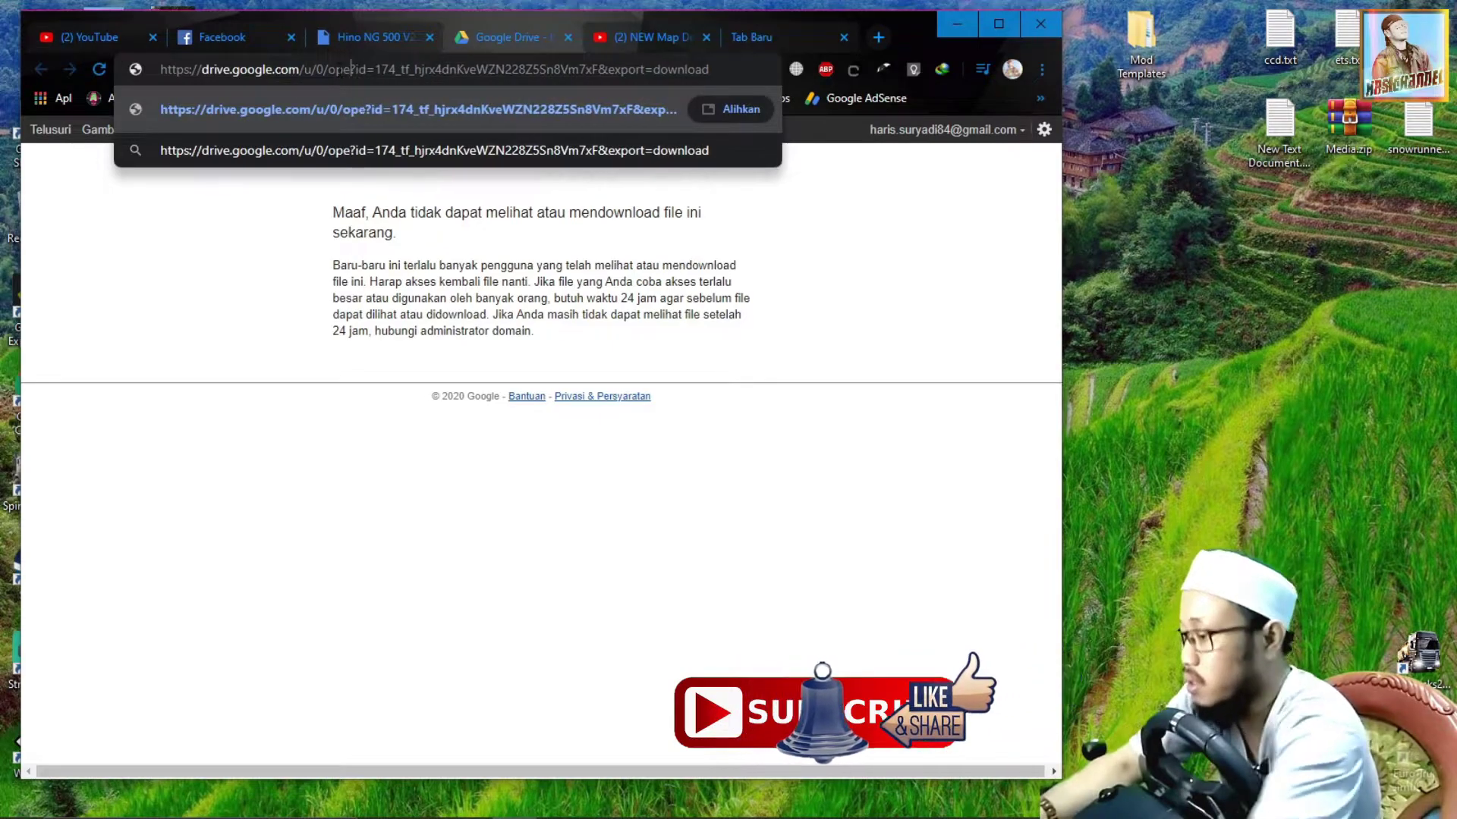
pyautogui.write('n')
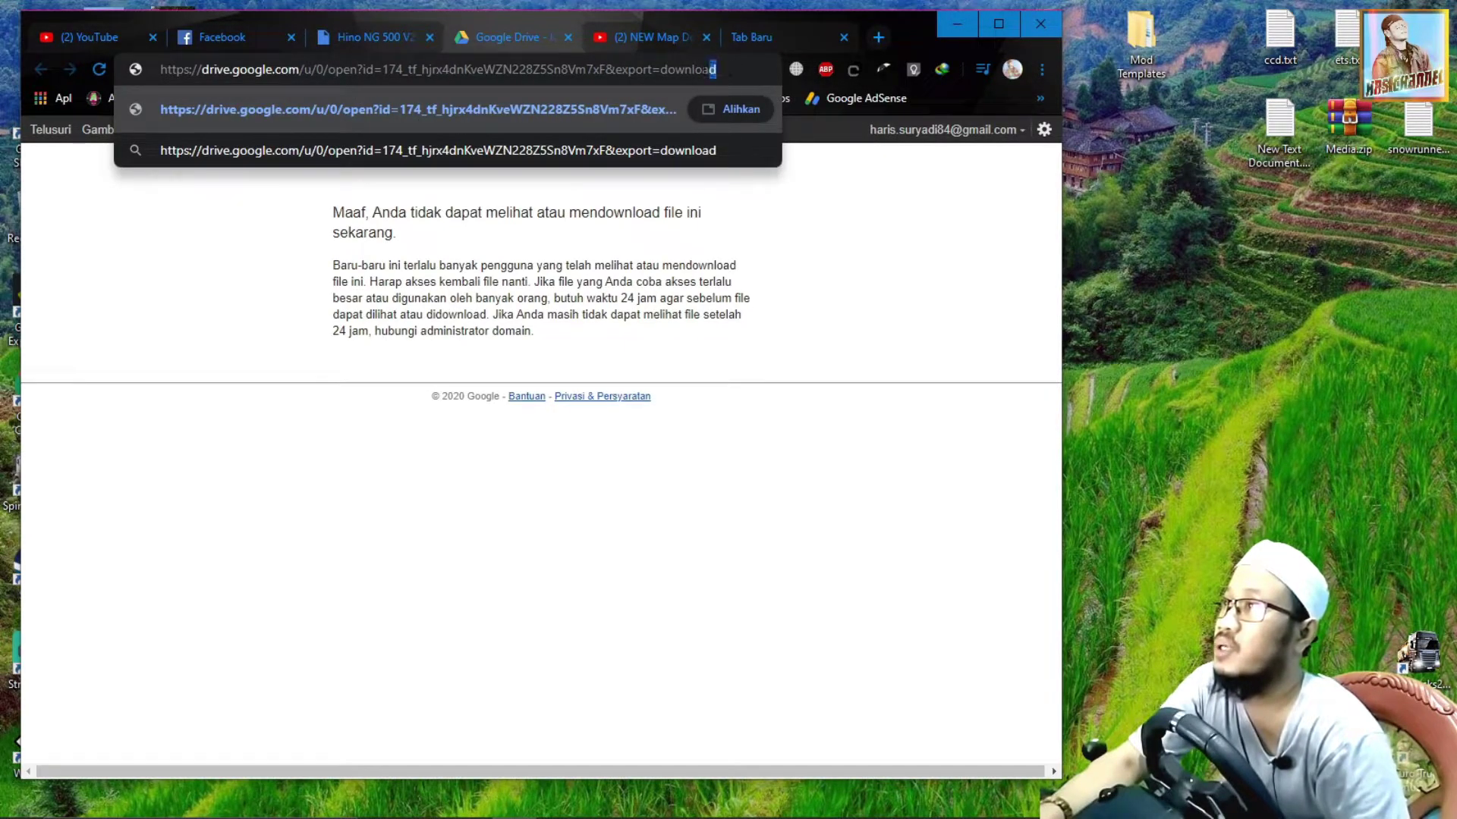
# Step: Remove "&export=download" from the end of the address and load the edited link
pyautogui.hotkey('shift', 'Left')
pyautogui.hotkey('shift', 'Left')
pyautogui.hotkey('shift', 'Left')
pyautogui.hotkey('shift', 'Left')
pyautogui.hotkey('shift', 'Left')
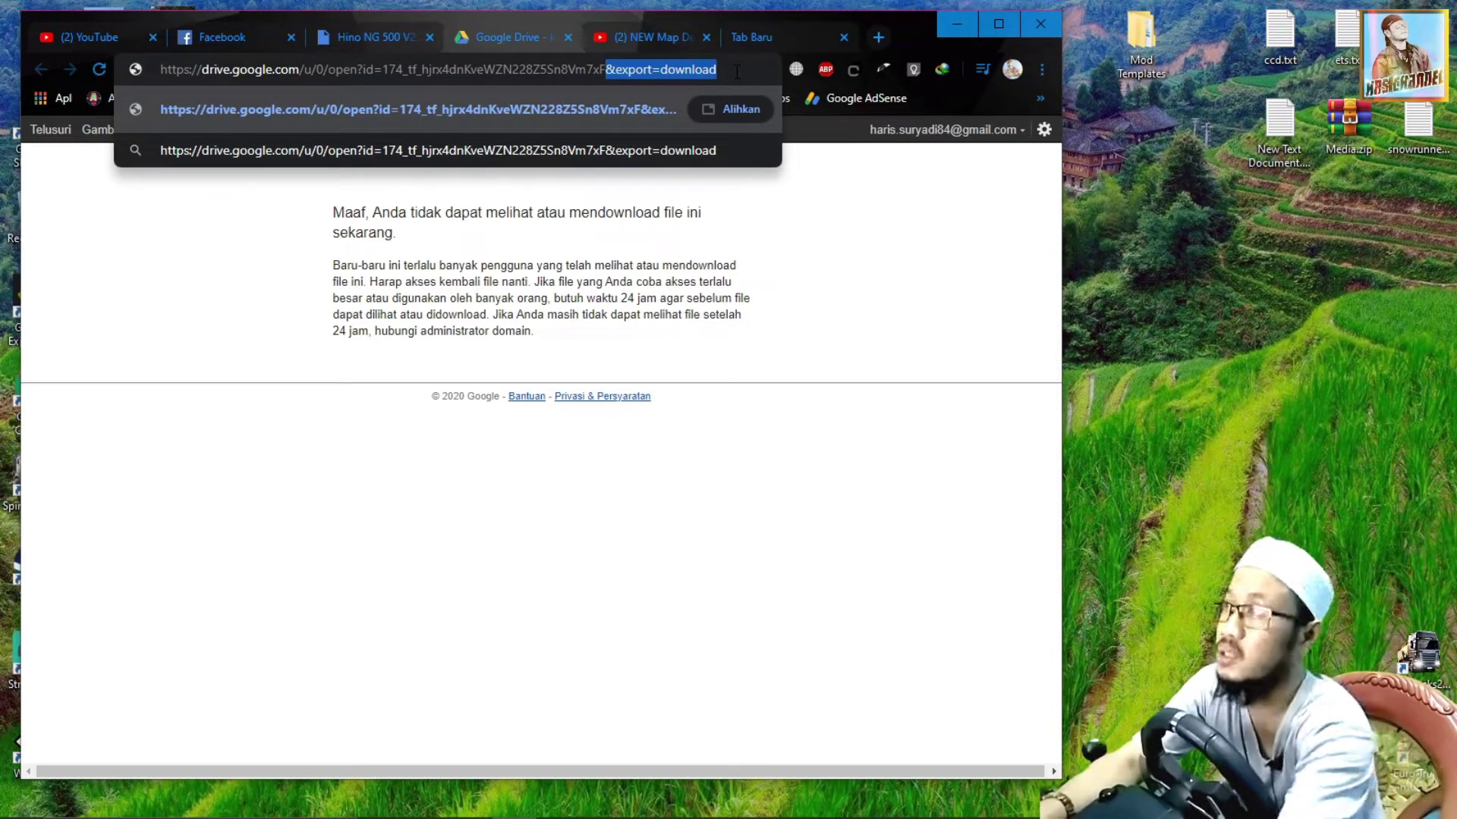
pyautogui.press('BackSpace')
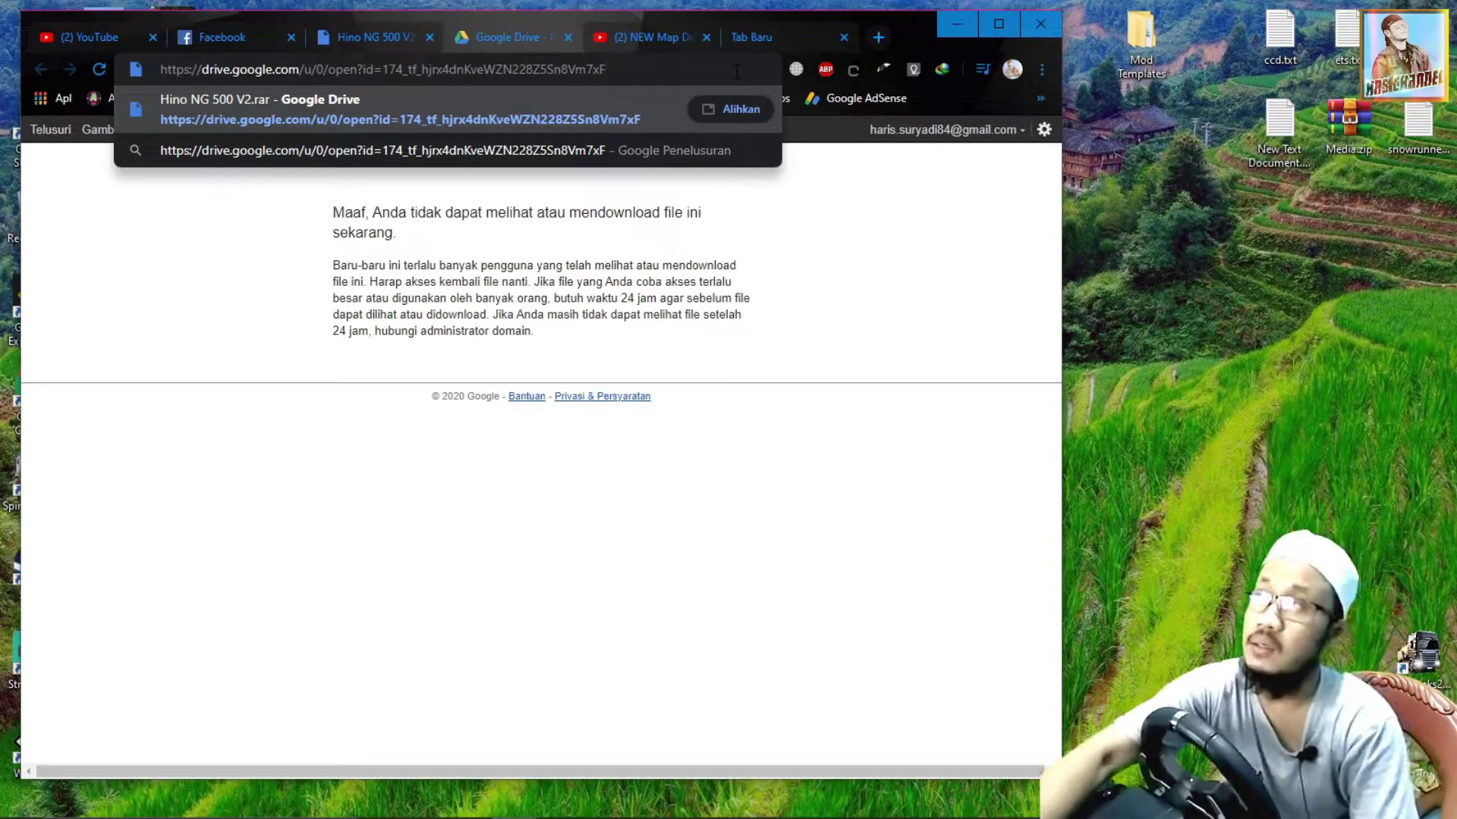
pyautogui.press('Return')
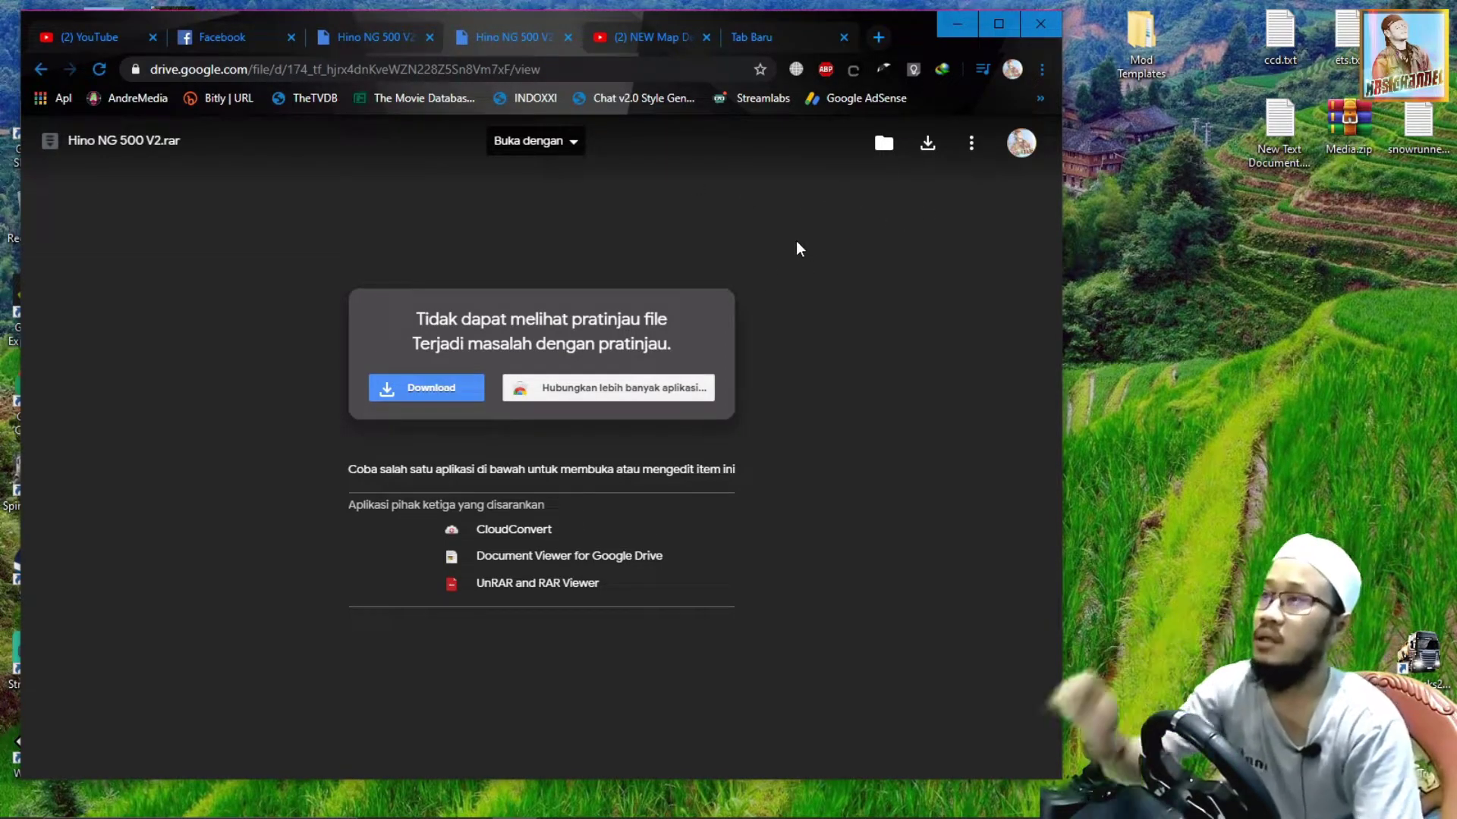
pyautogui.click(880, 147)
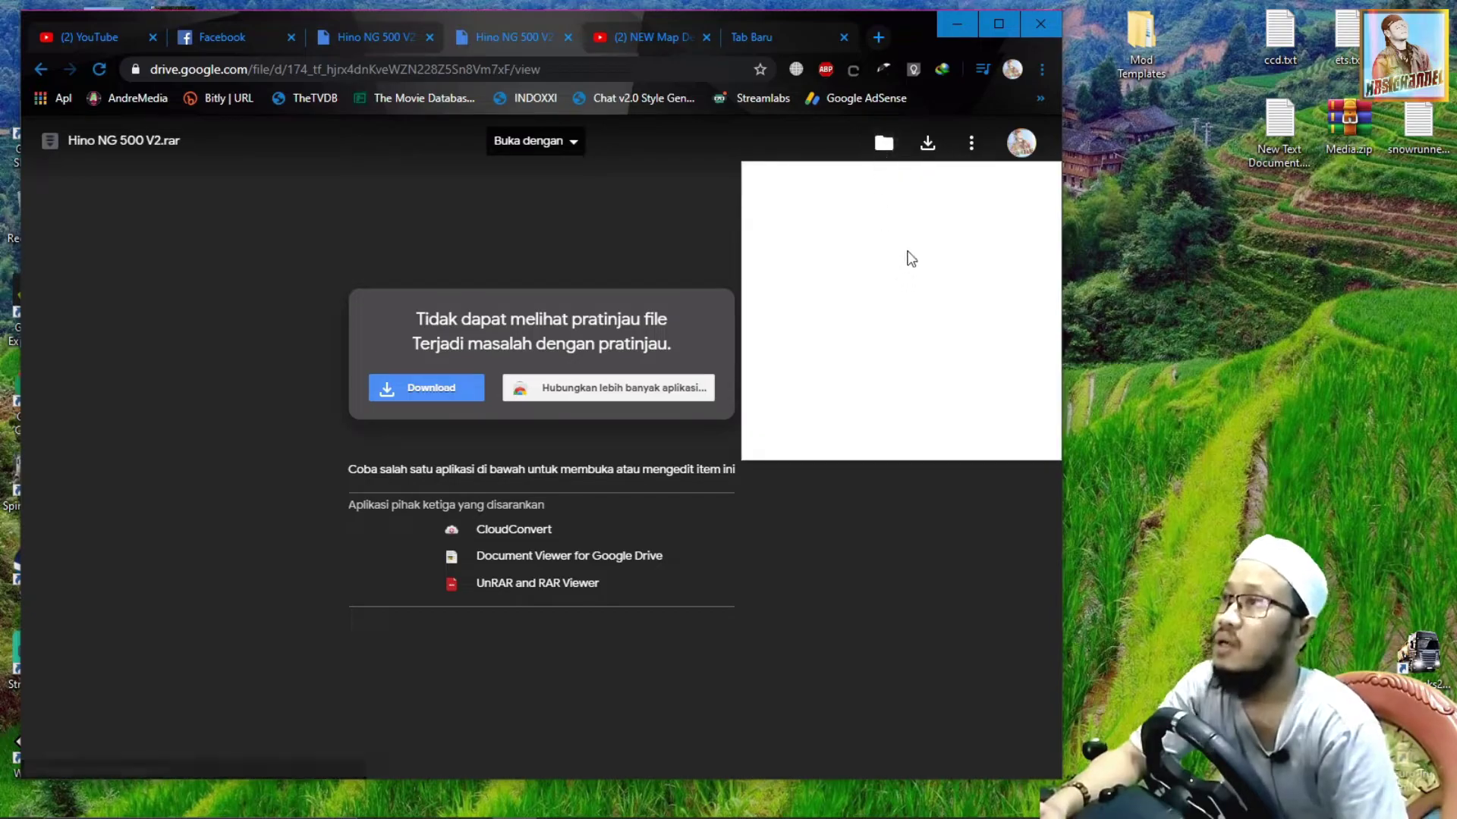
pyautogui.click(979, 422)
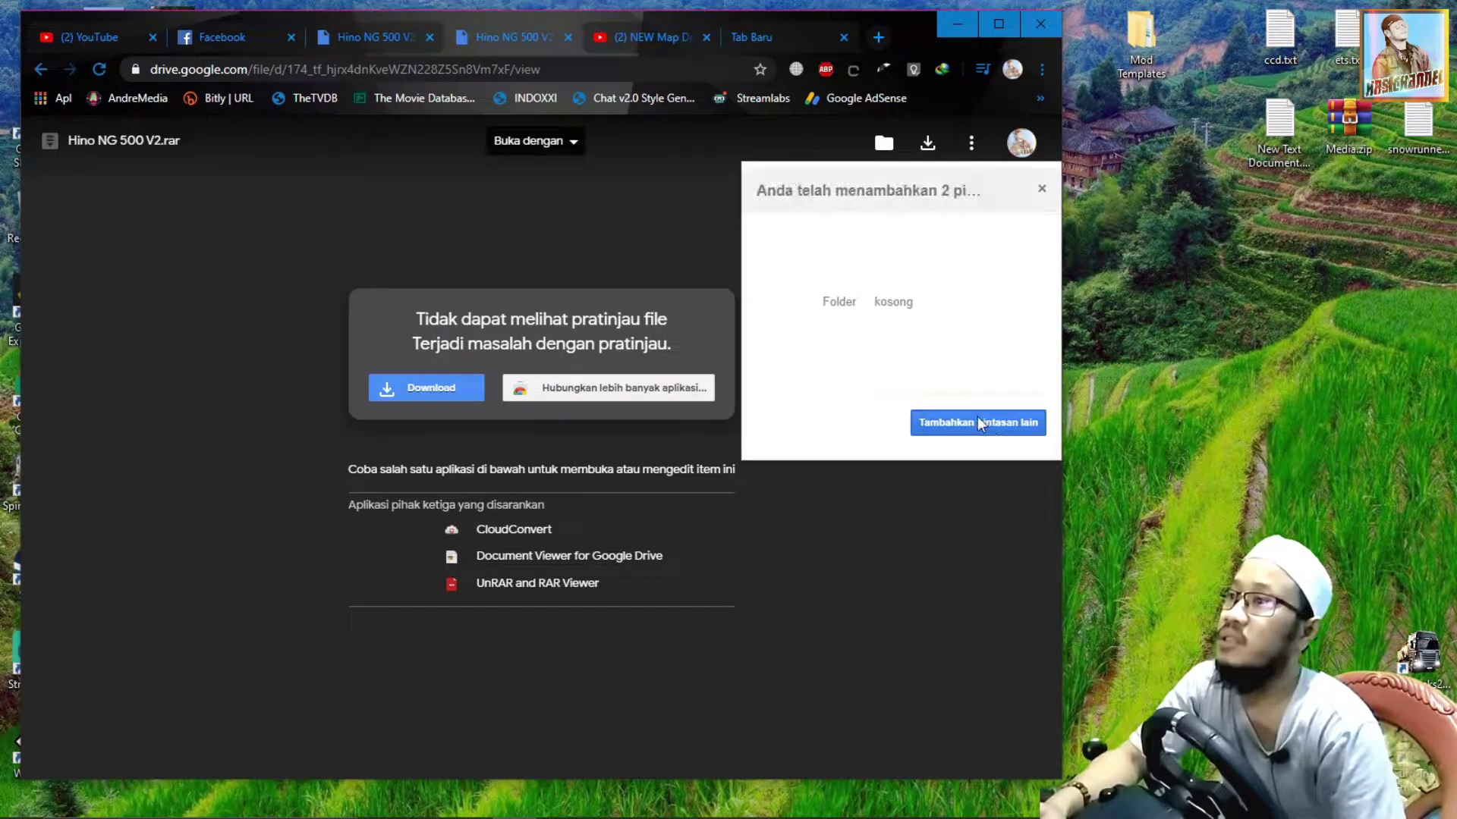
pyautogui.click(673, 212)
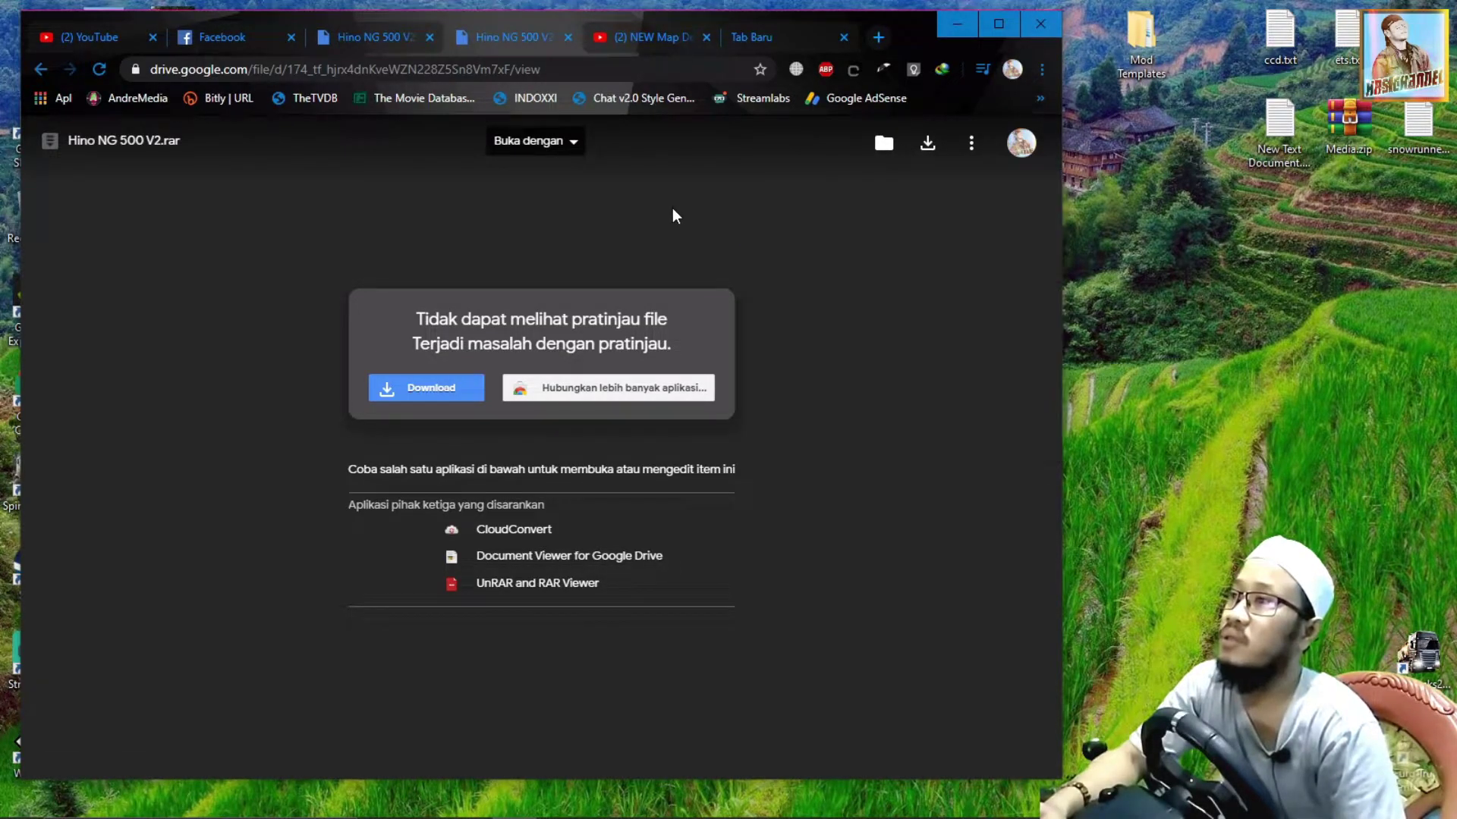
pyautogui.click(885, 149)
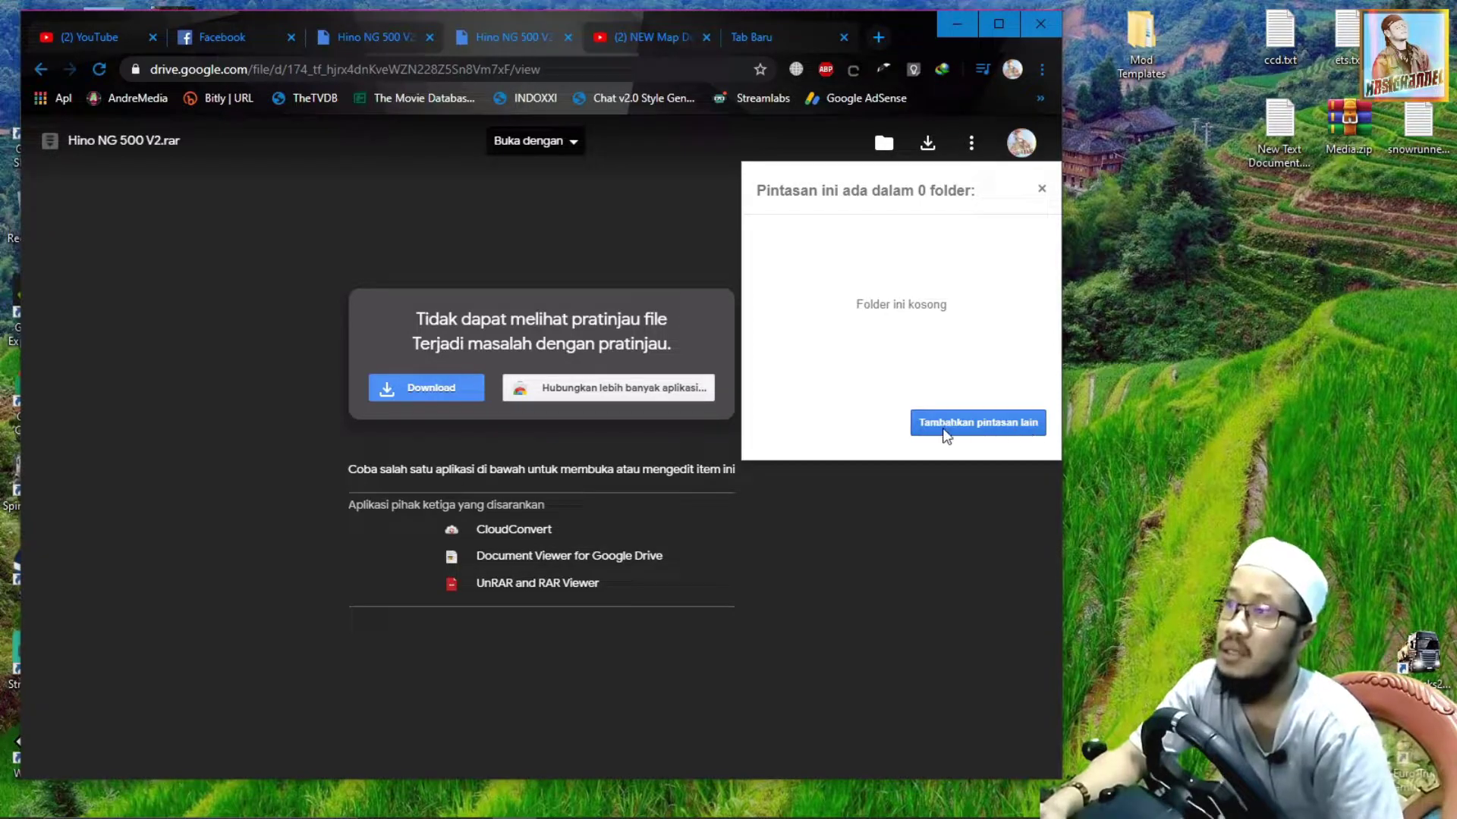
pyautogui.click(988, 423)
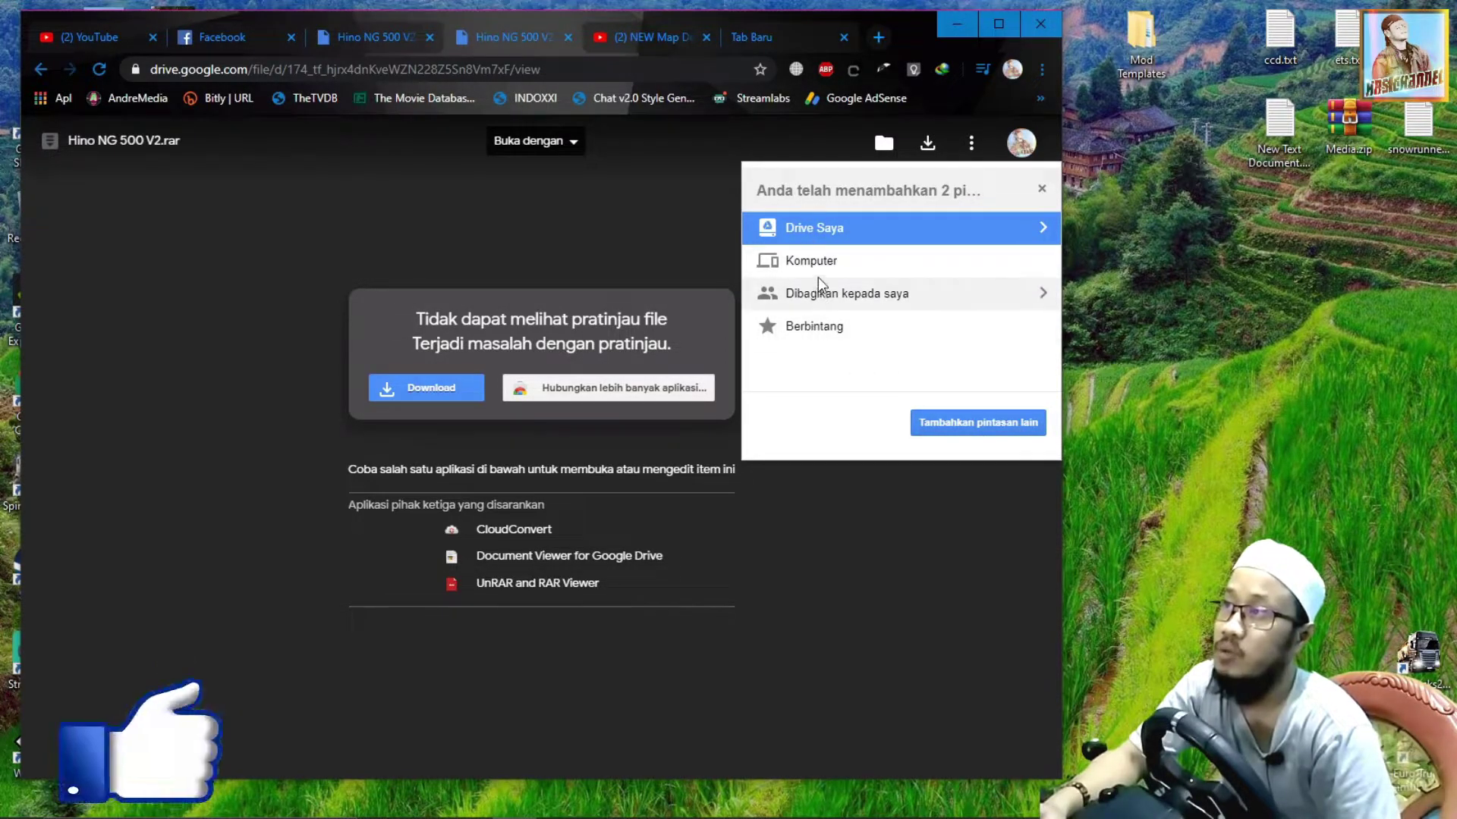
pyautogui.click(608, 235)
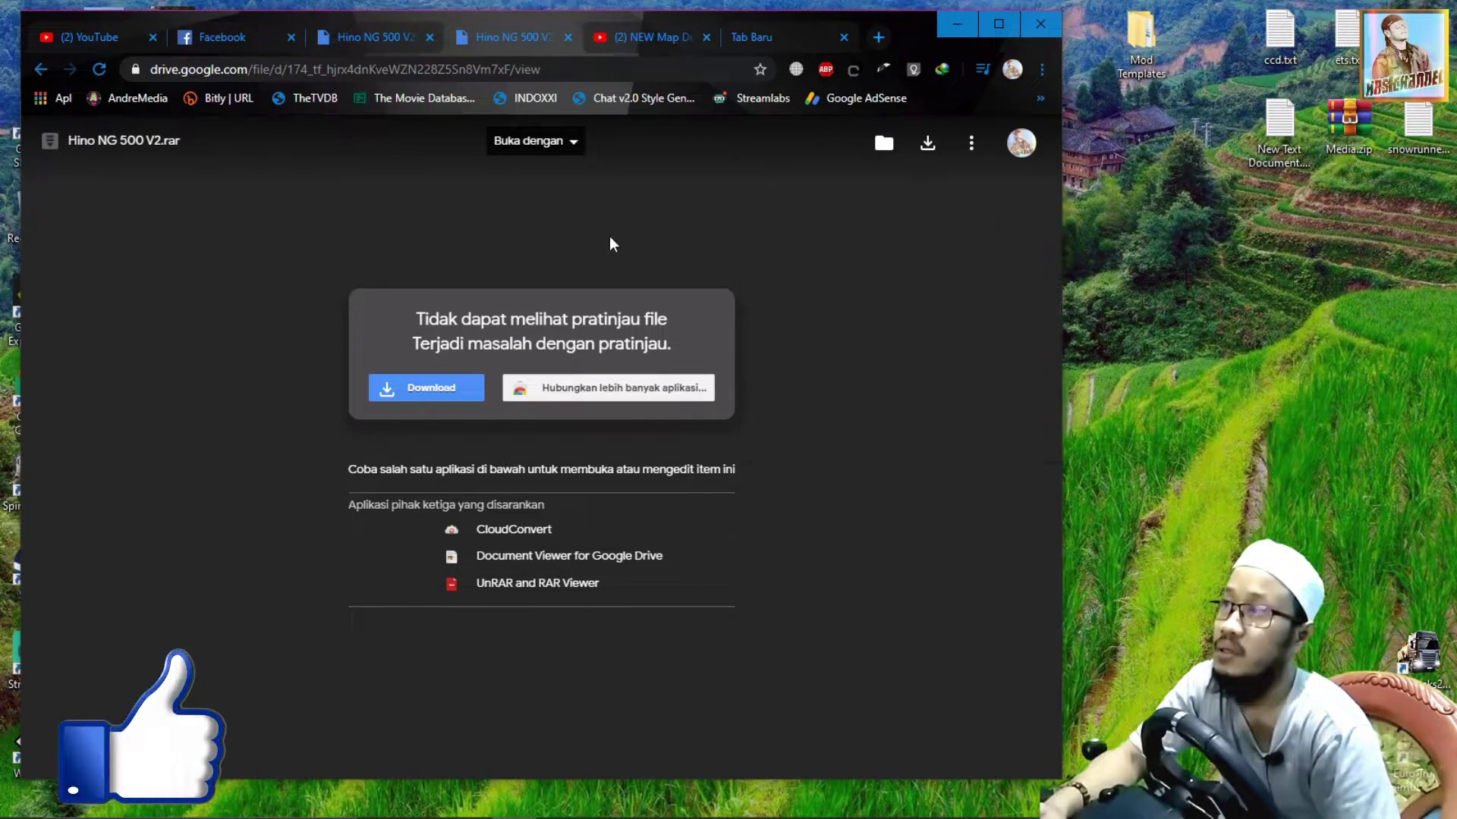
# Step: Add a shortcut to Hino NG 500 V2.rar in Drive Saya
pyautogui.click(886, 144)
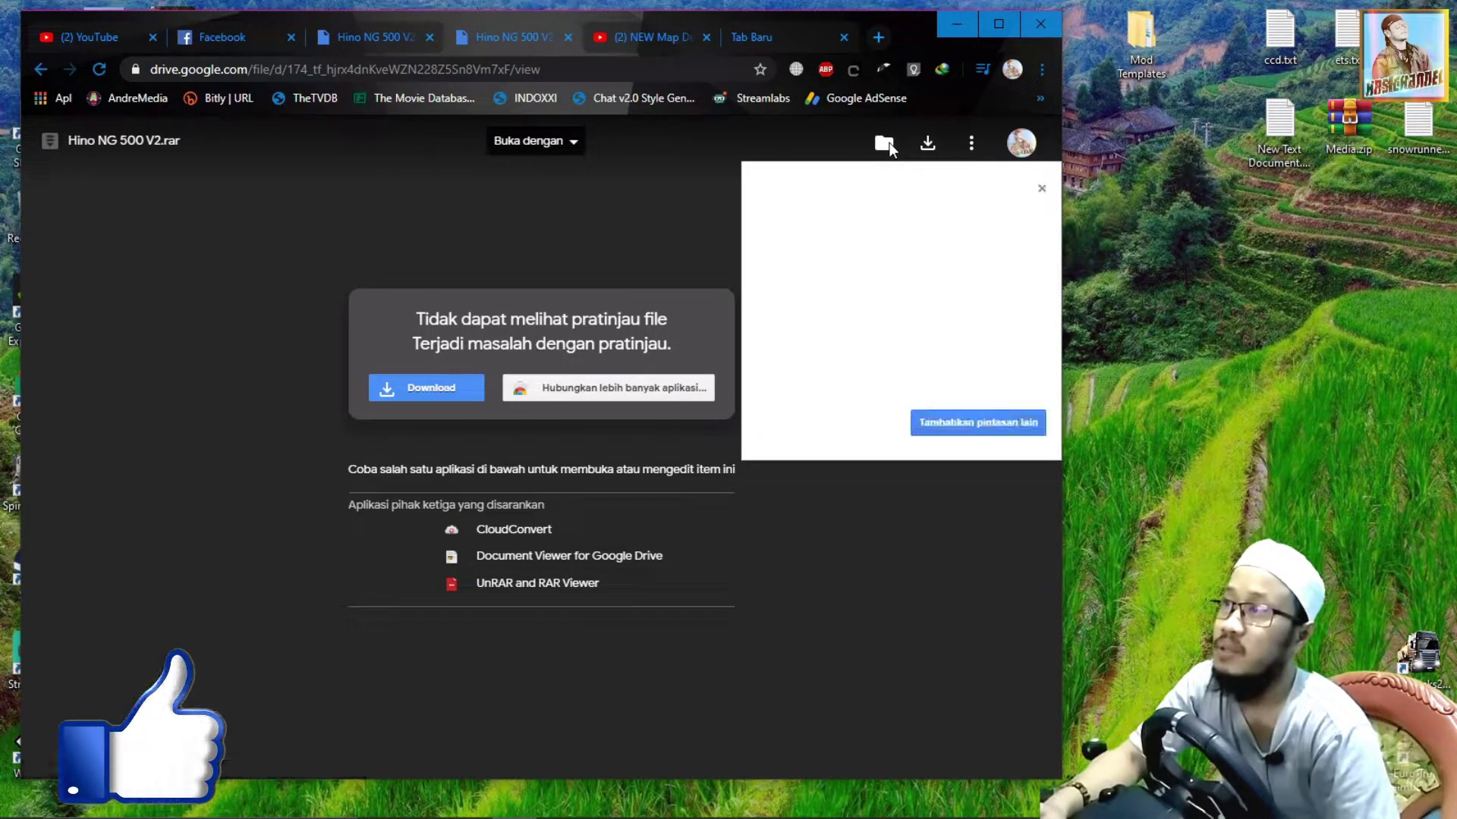
pyautogui.click(965, 427)
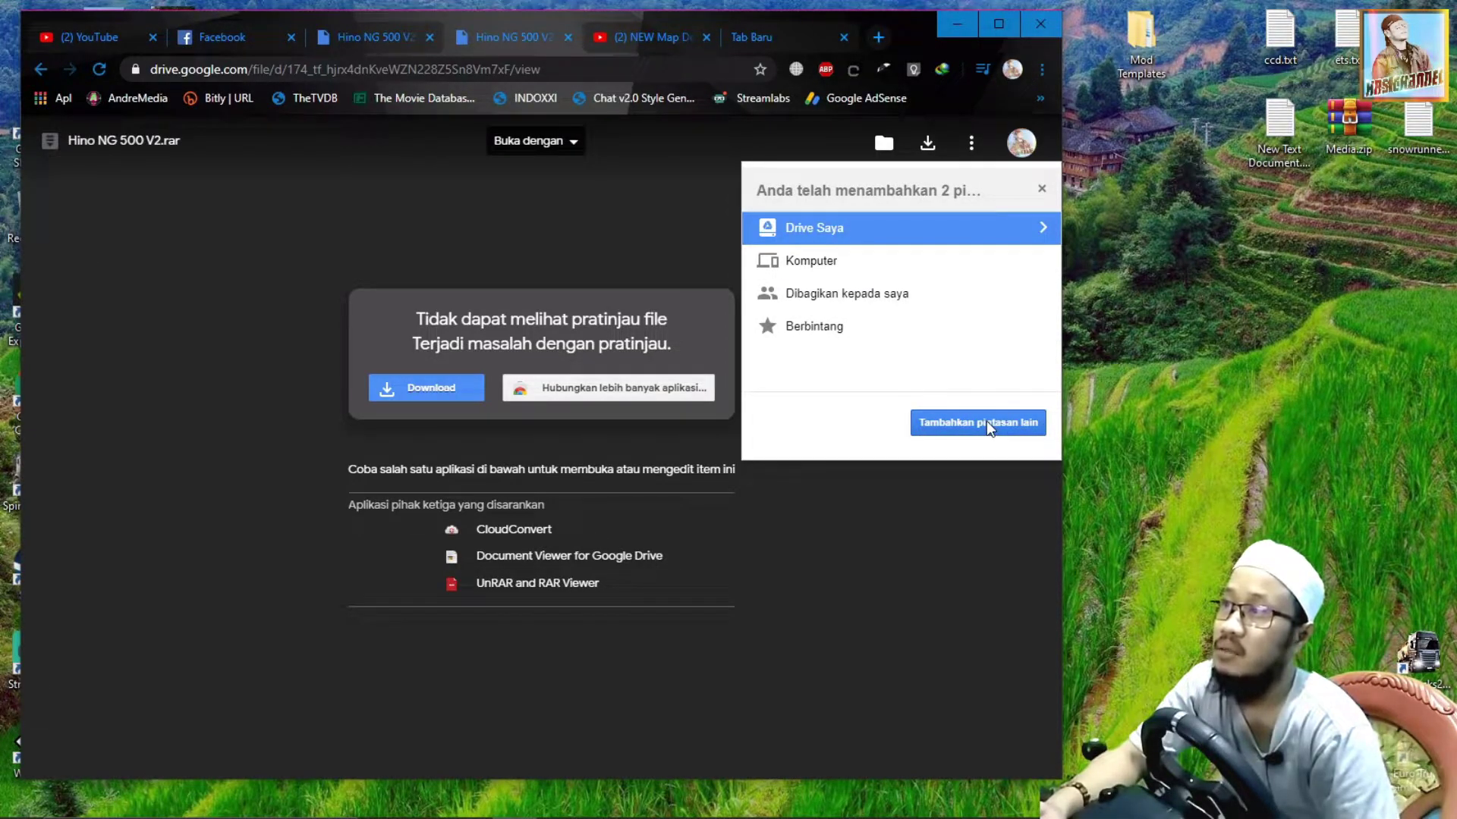
pyautogui.click(962, 422)
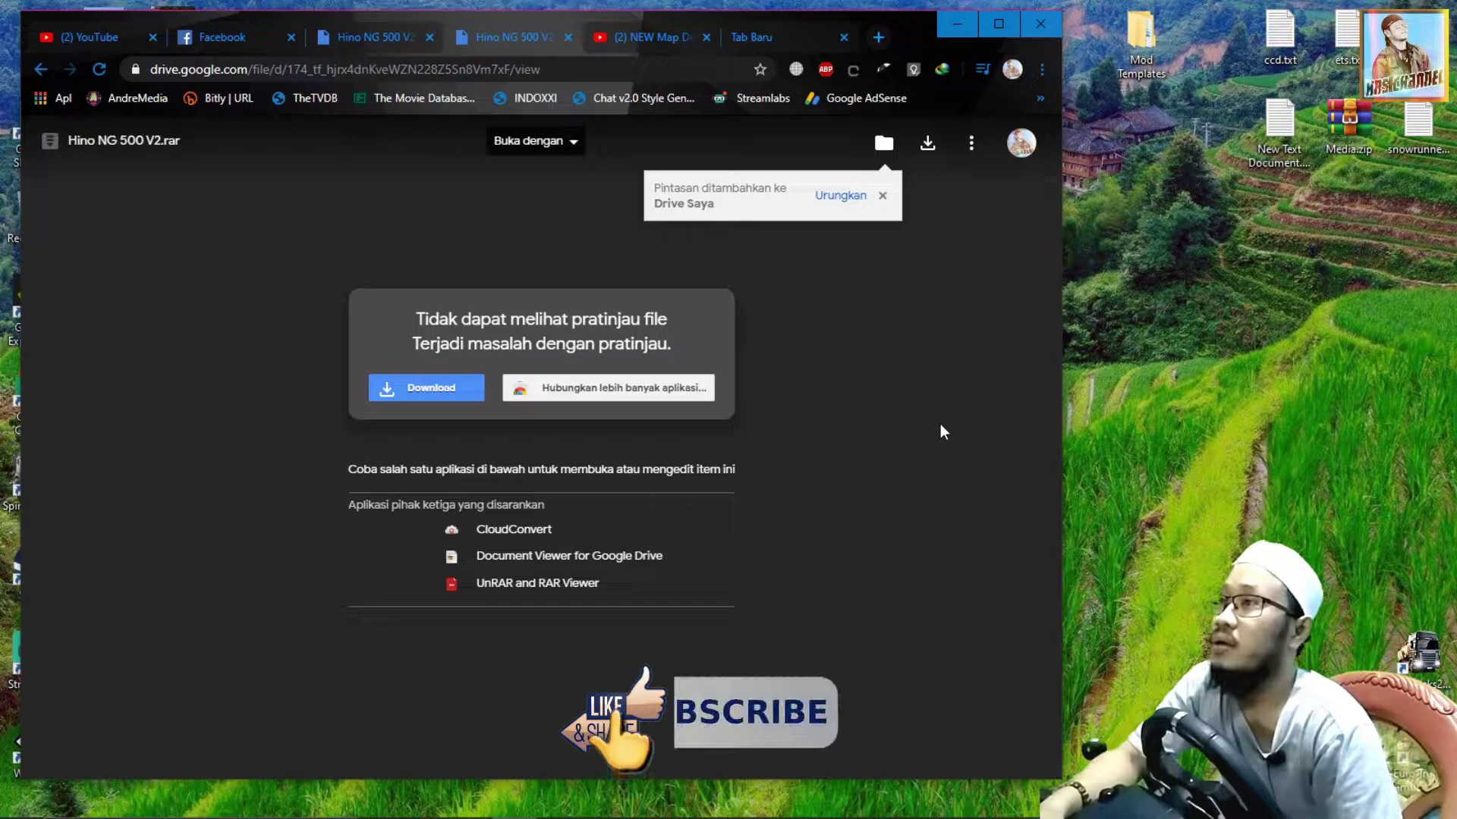
# Step: Open Google Drive from the Google apps in the empty browser tab
pyautogui.click(791, 39)
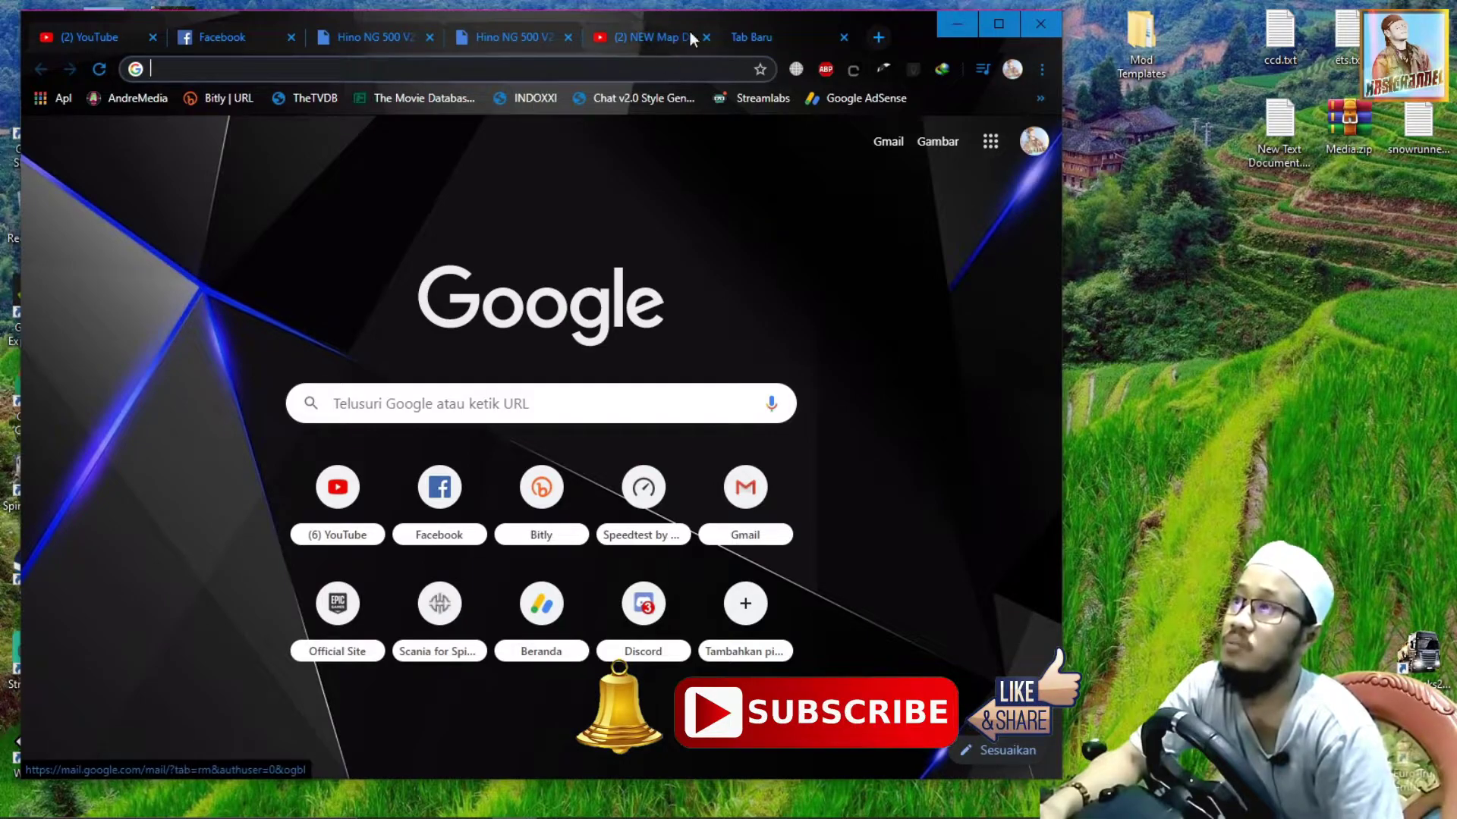
pyautogui.click(991, 144)
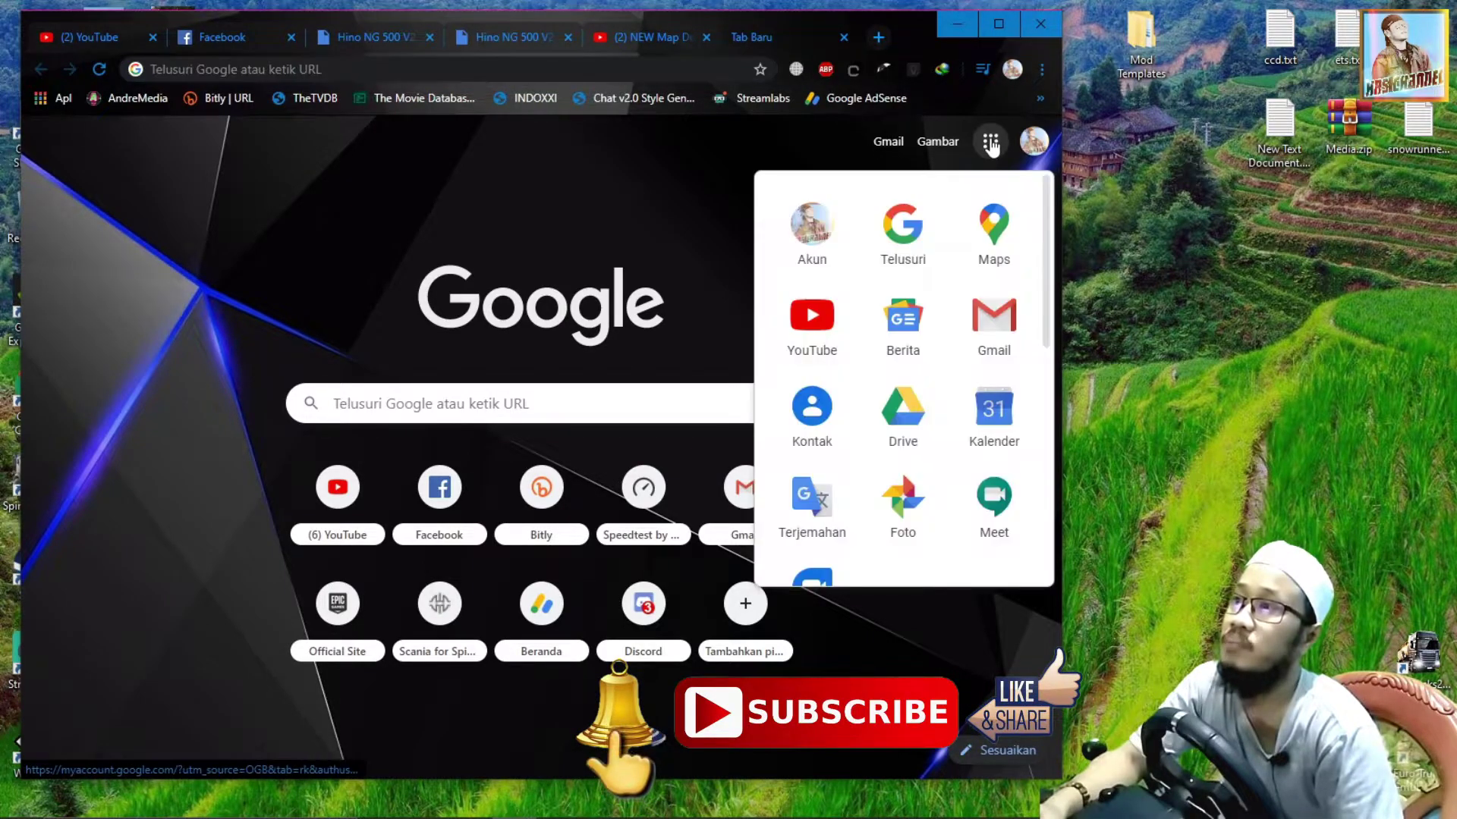
pyautogui.click(909, 421)
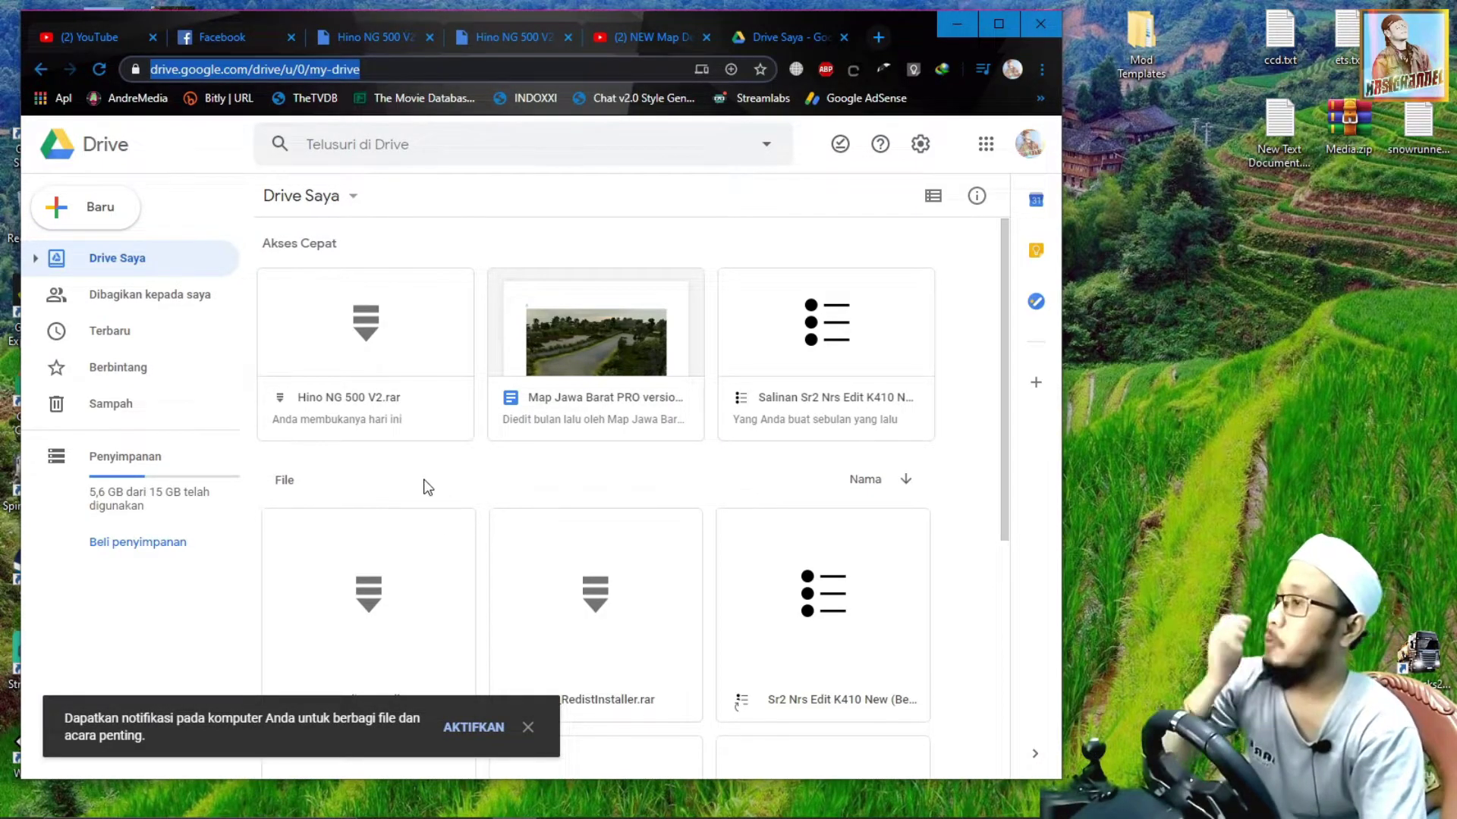
# Step: Make a copy of Hino NG 500 V2.rar from the quick access files in Drive Saya
pyautogui.click(382, 408)
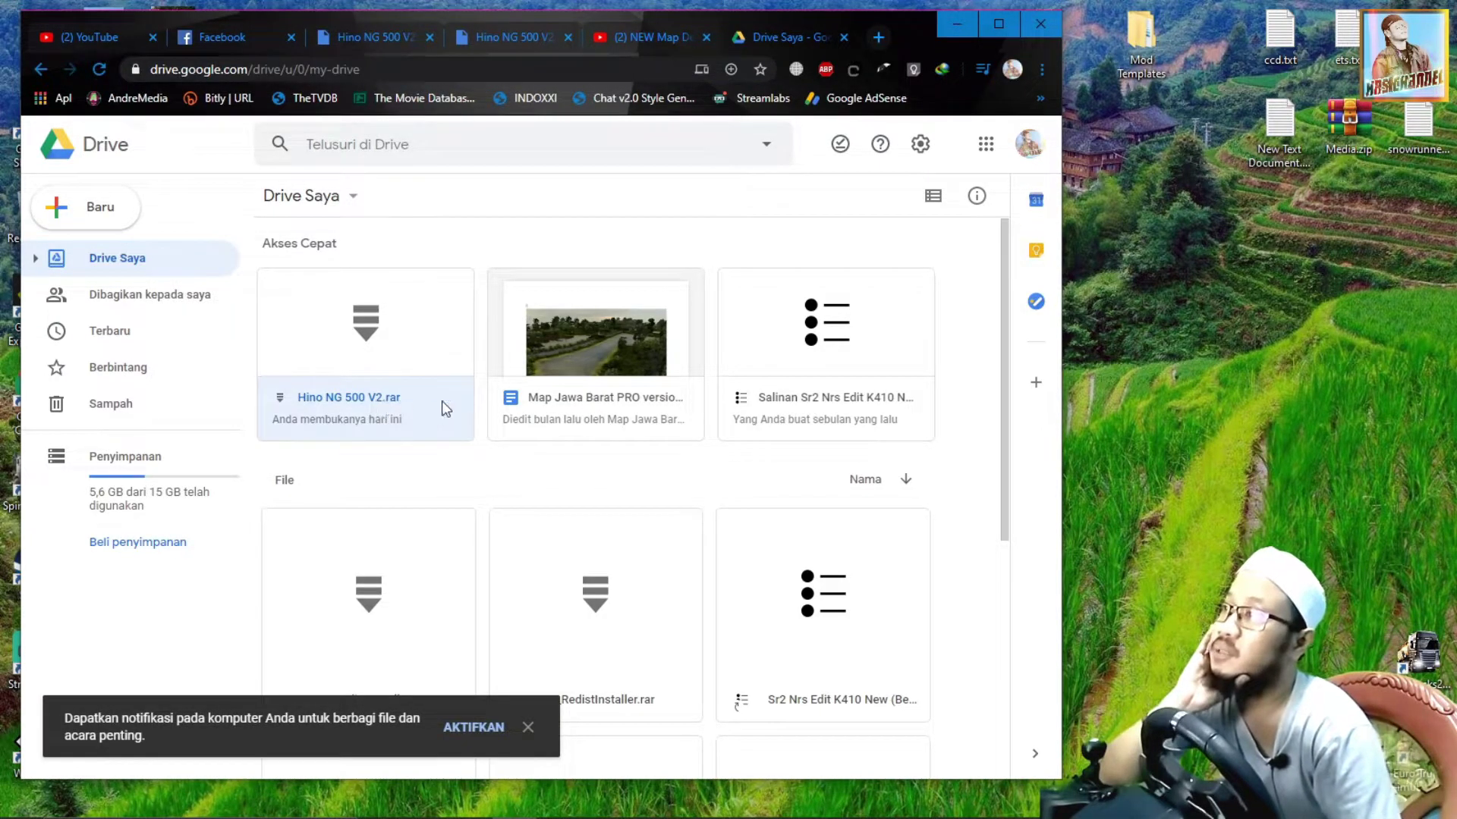
pyautogui.rightClick(363, 399)
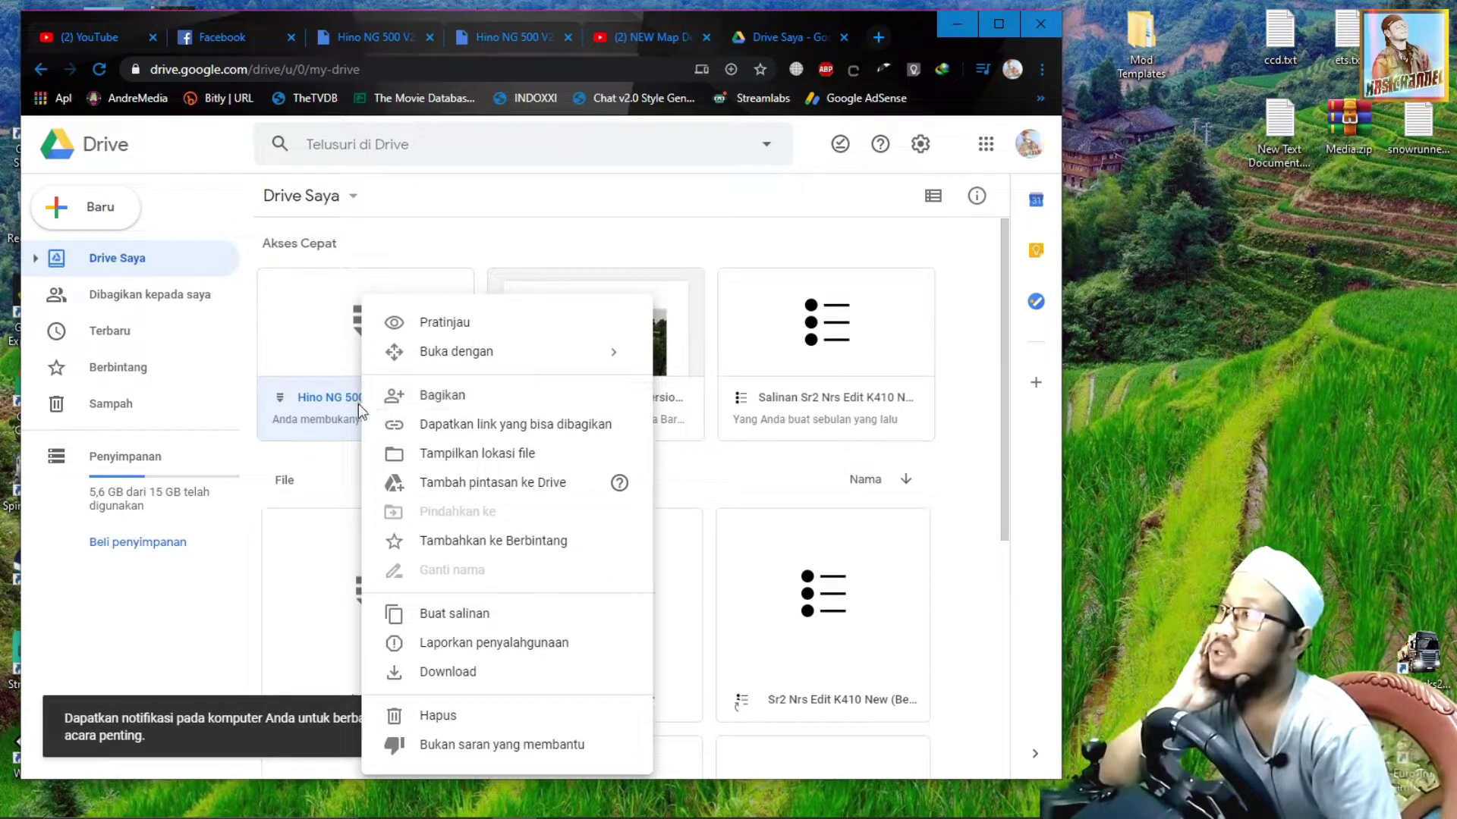
pyautogui.click(456, 616)
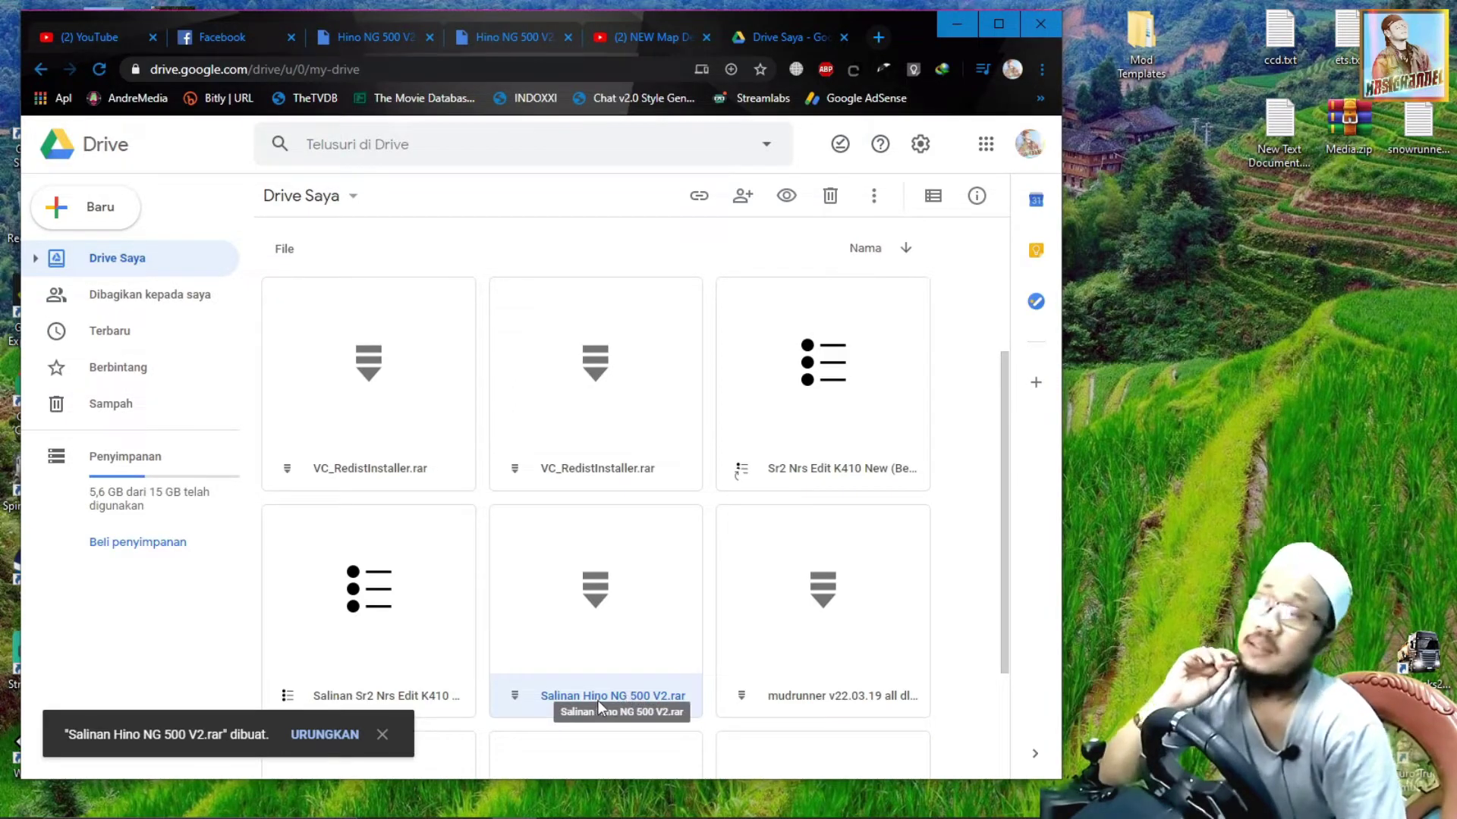
# Step: Find Salinan Hino NG 500 V2.rar among the Drive files and download it, accepting the download without a virus scan
pyautogui.scroll(3, 531, 569)
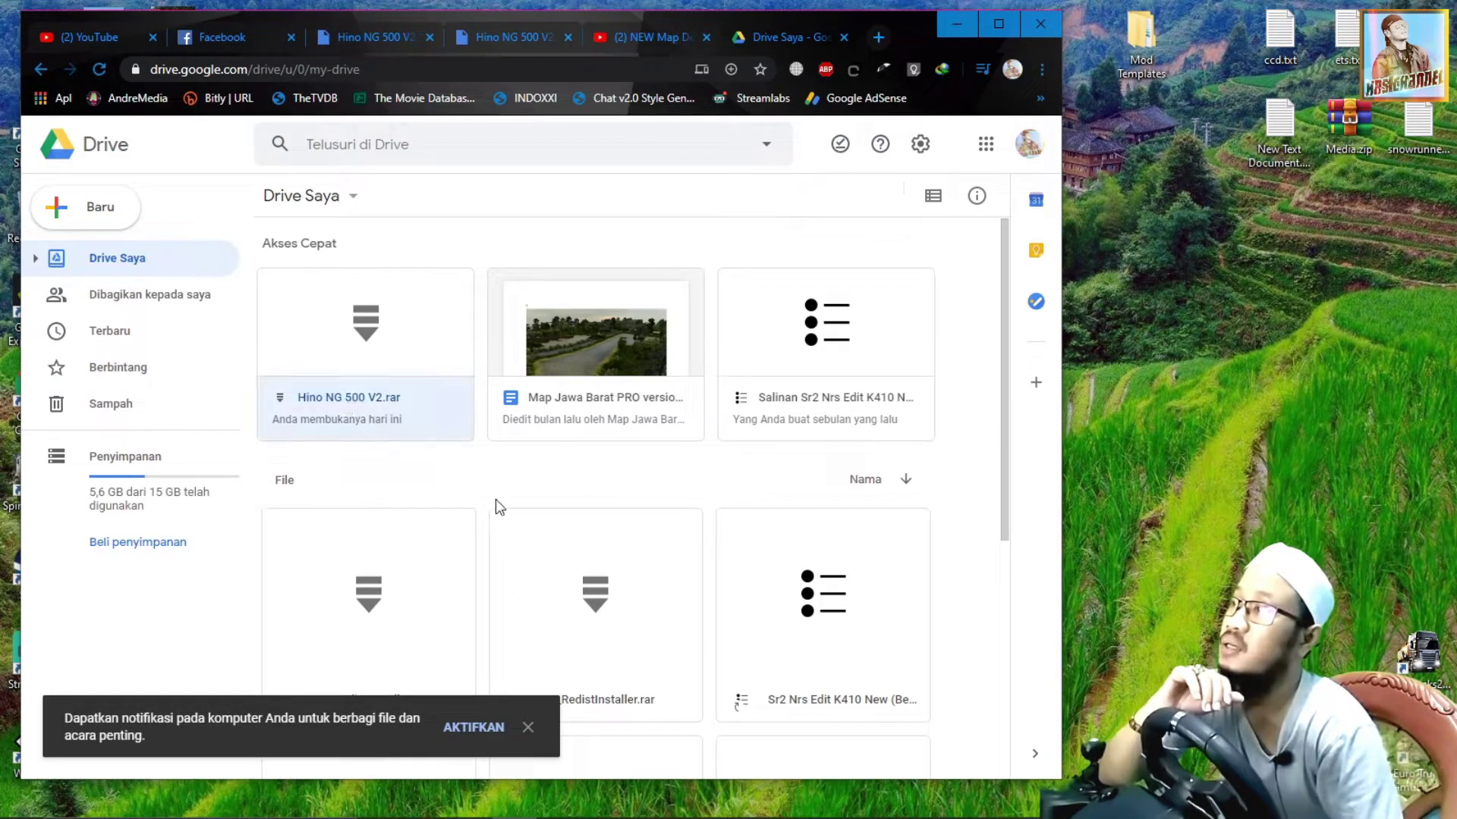
pyautogui.click(455, 479)
pyautogui.scroll(-5, 626, 574)
pyautogui.click(611, 532)
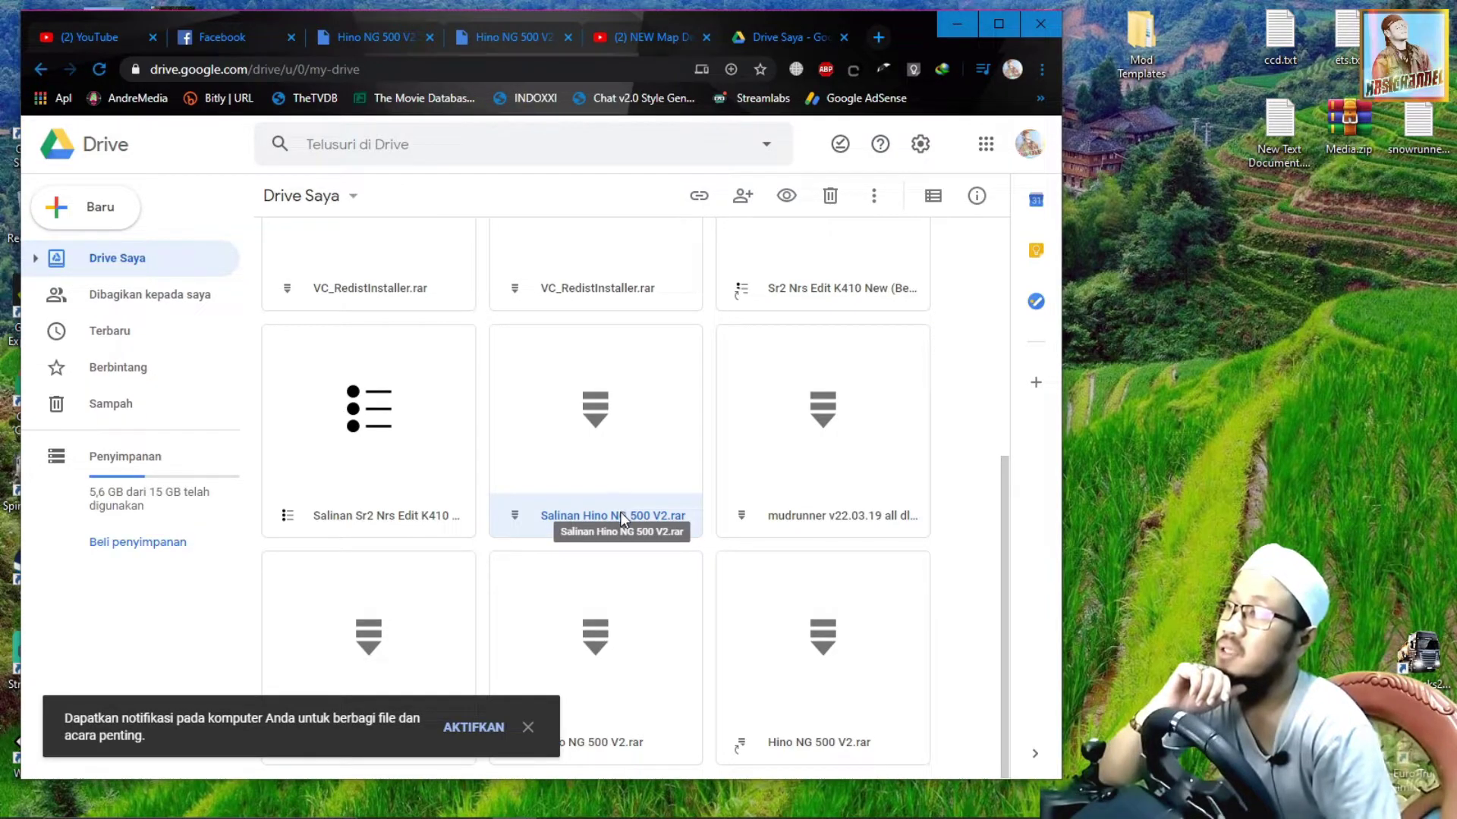
pyautogui.rightClick(617, 516)
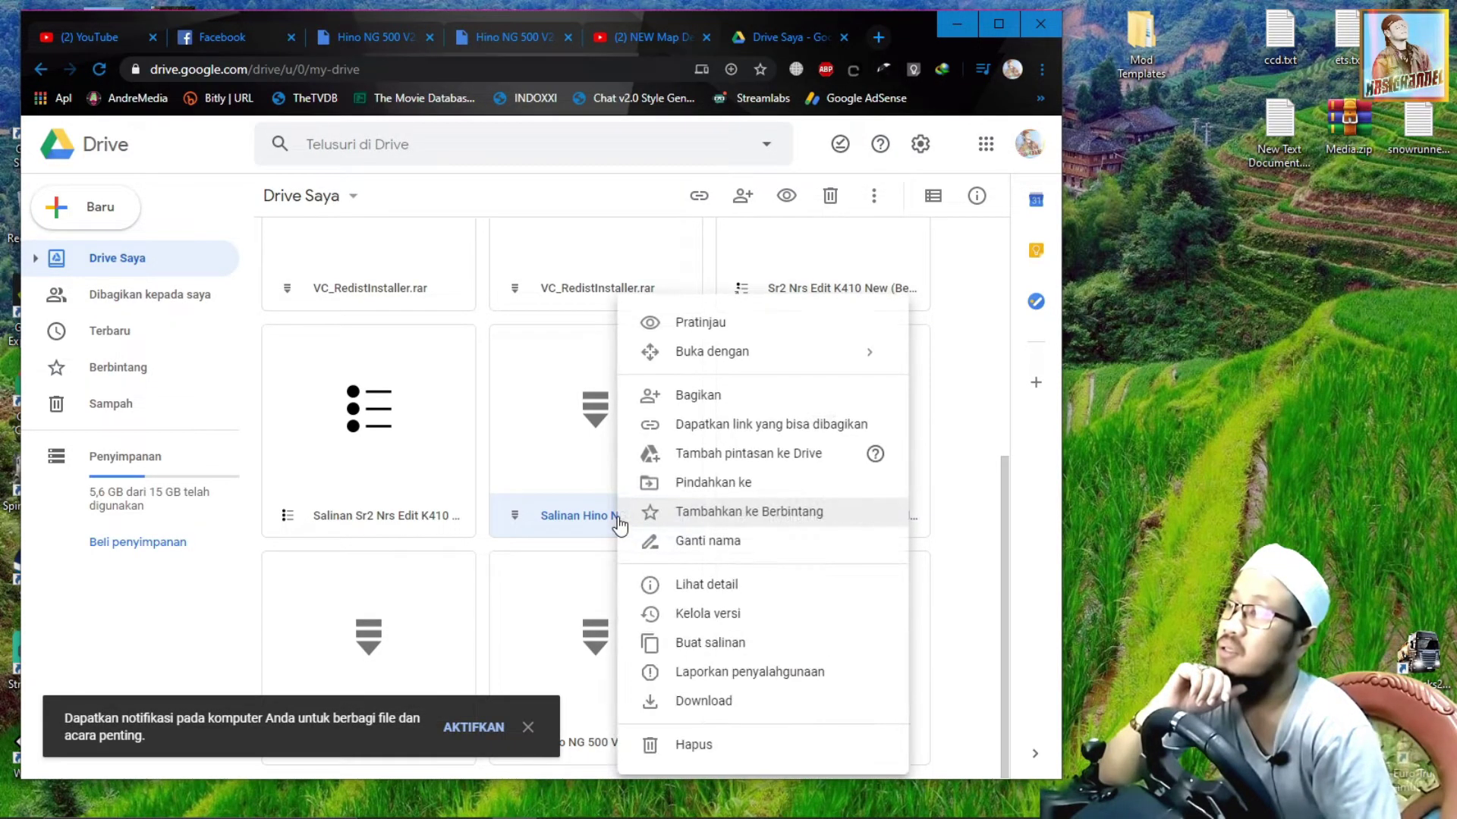
pyautogui.click(699, 704)
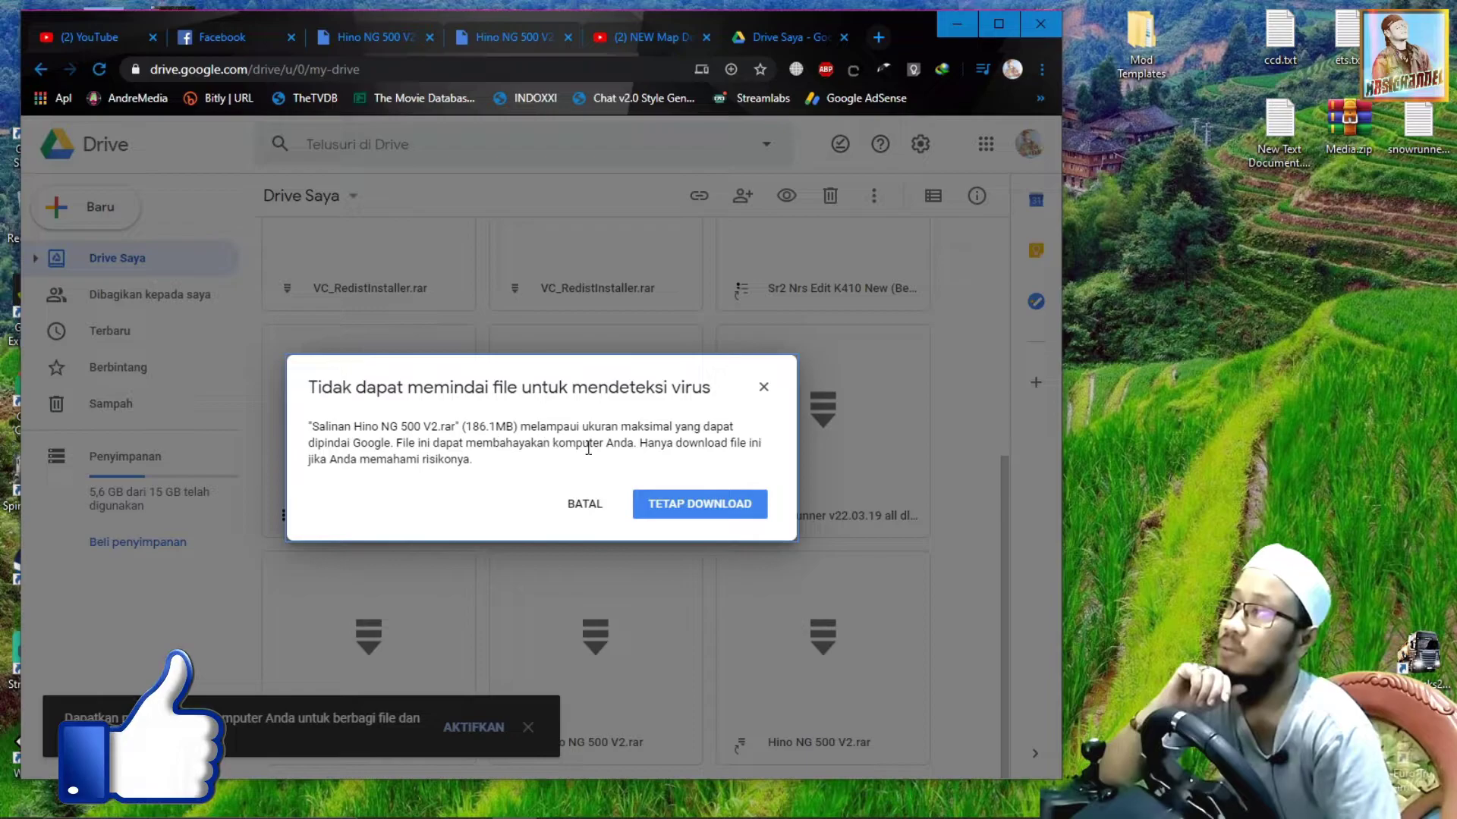
pyautogui.click(715, 511)
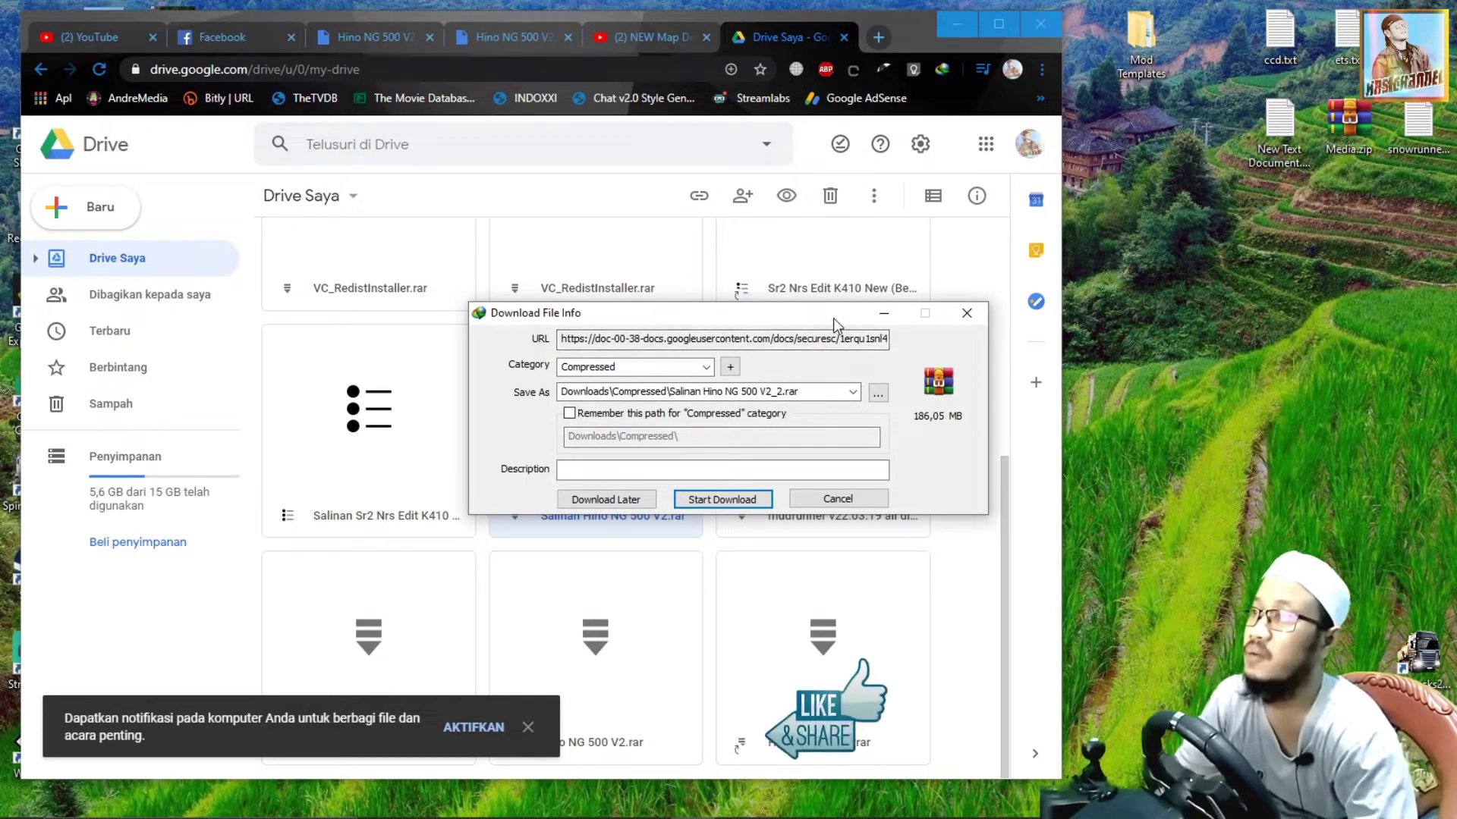
# Step: Start downloading Salinan Hino NG 500 V2_2.rar in the download manager, and pause the transfer with its window moved aside
pyautogui.click(745, 504)
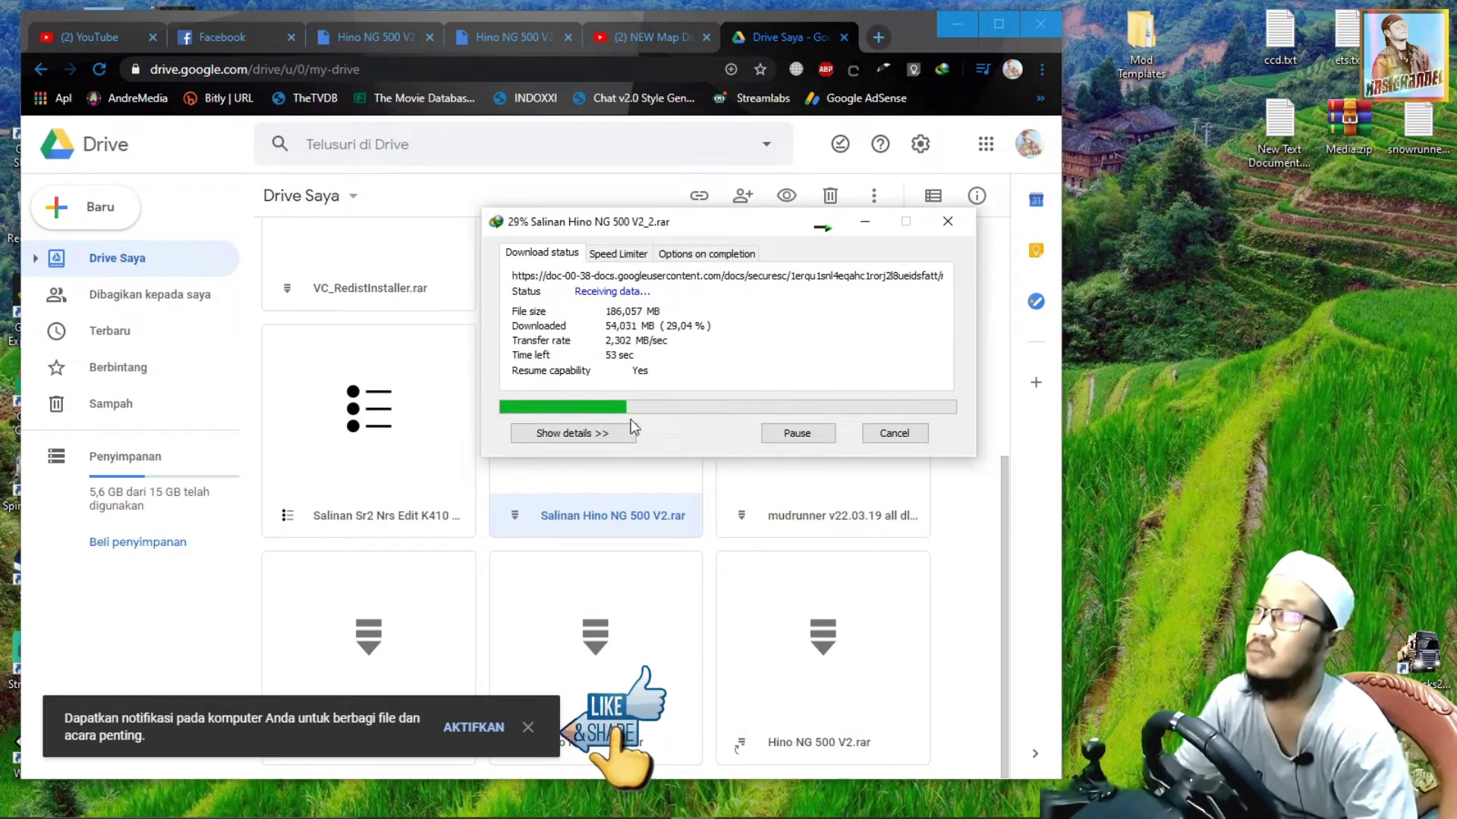
pyautogui.click(795, 436)
pyautogui.moveTo(746, 230); pyautogui.dragTo(984, 518)
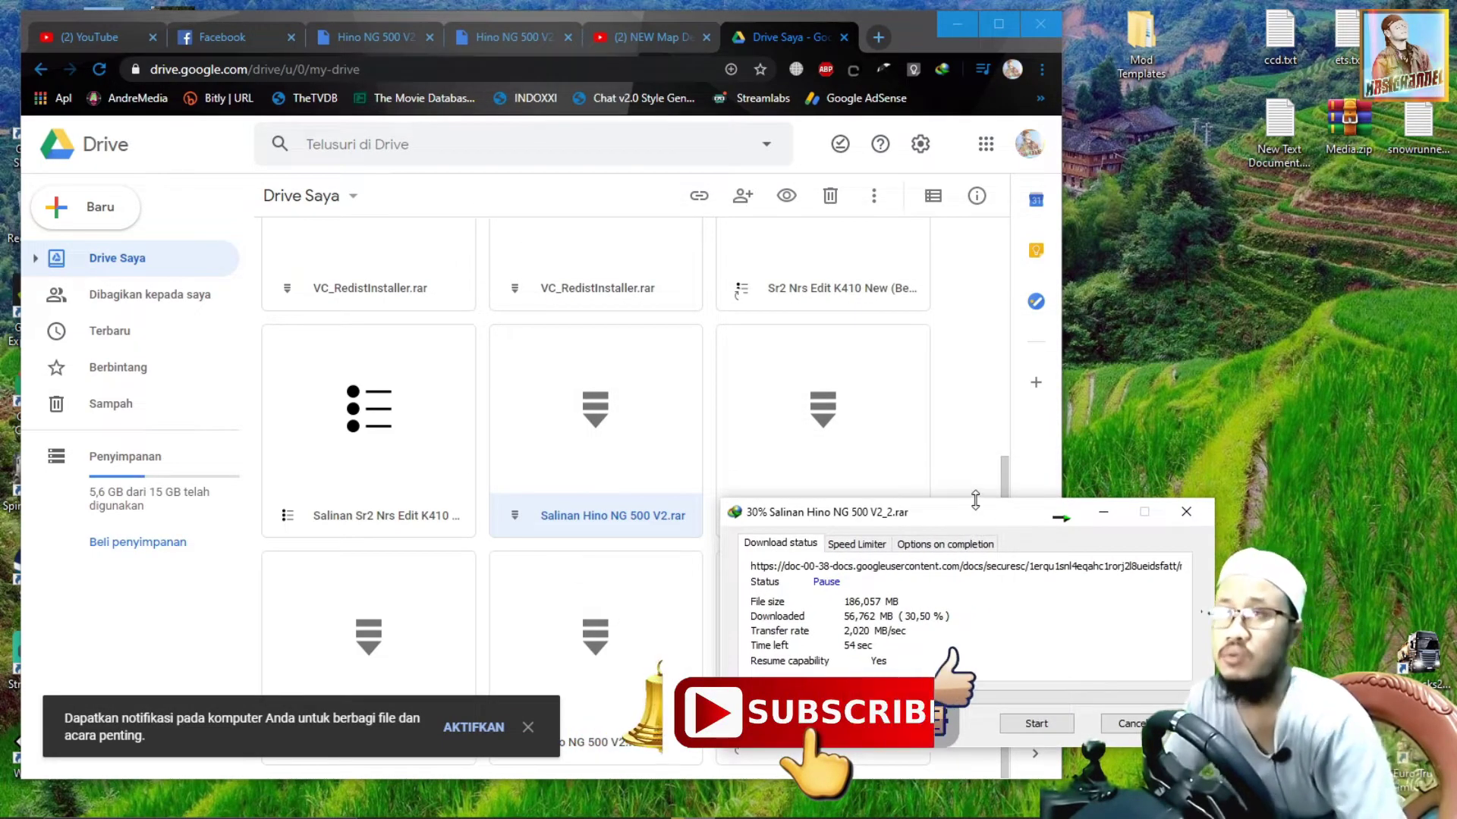